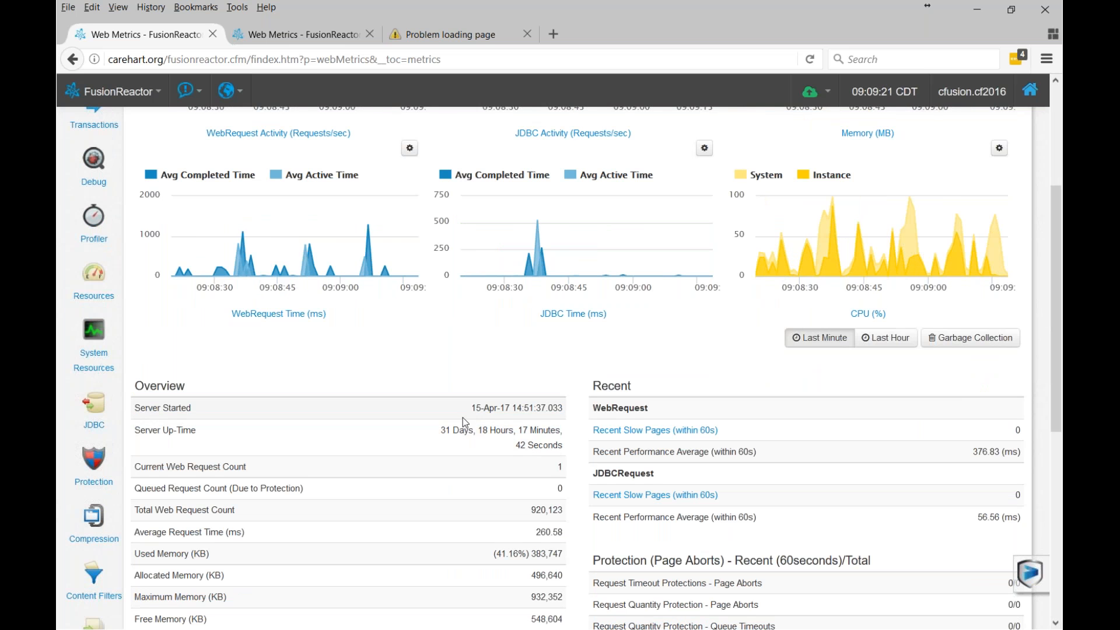
- Examine the server's start date and up-time in the Overview section of Web Metrics
{"action": "double_click", "coordinate": [147, 432]}
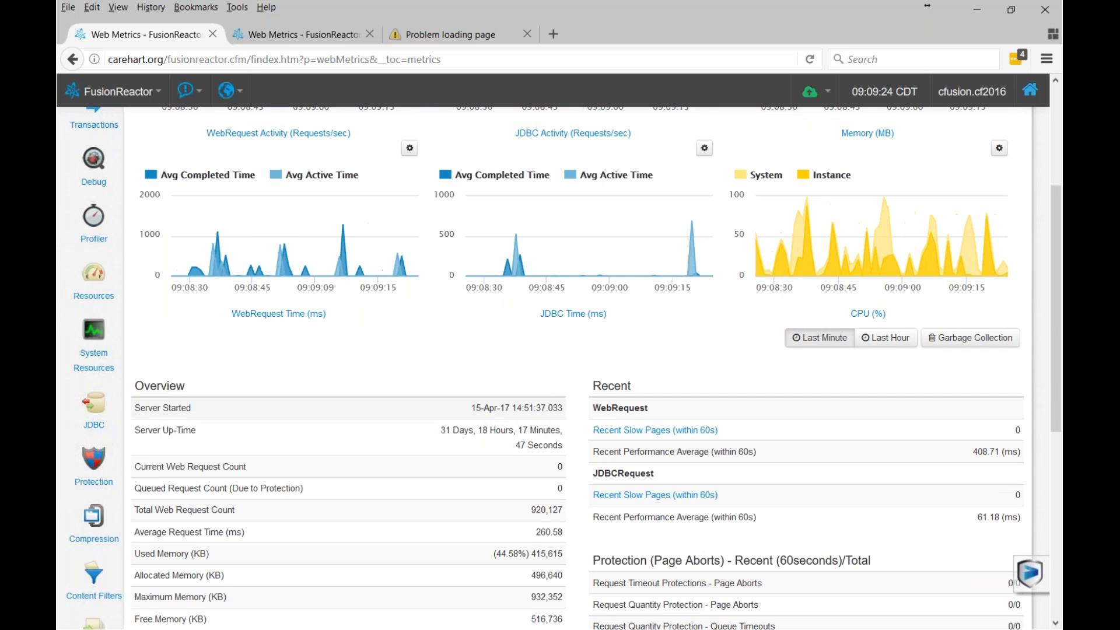
{"action": "triple_click", "coordinate": [146, 408]}
{"action": "left_click", "coordinate": [143, 410]}
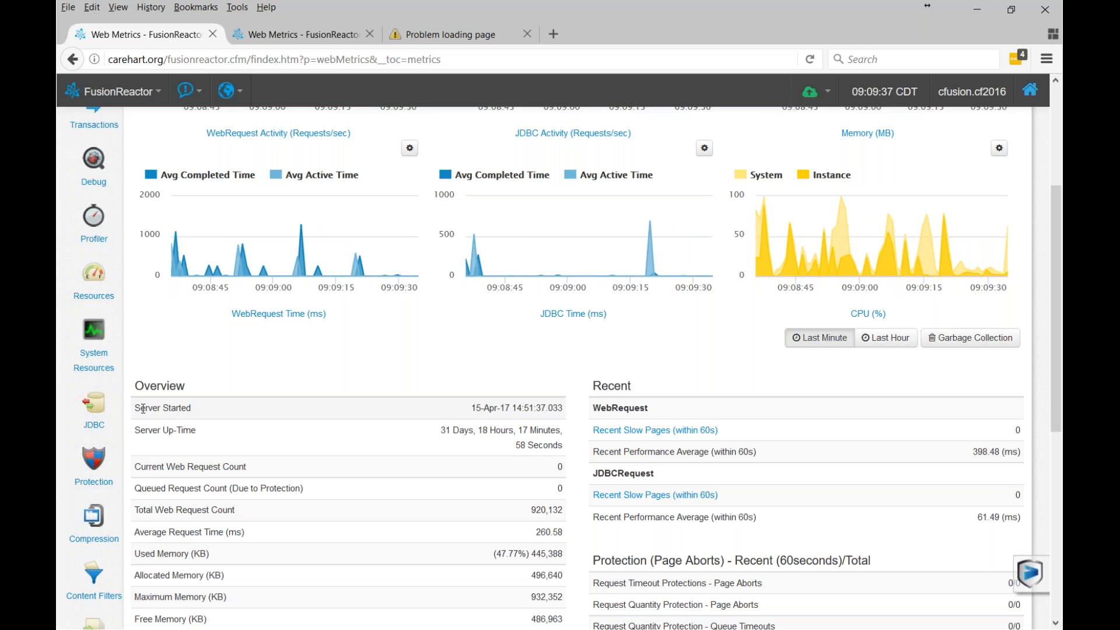
{"action": "double_click", "coordinate": [143, 408]}
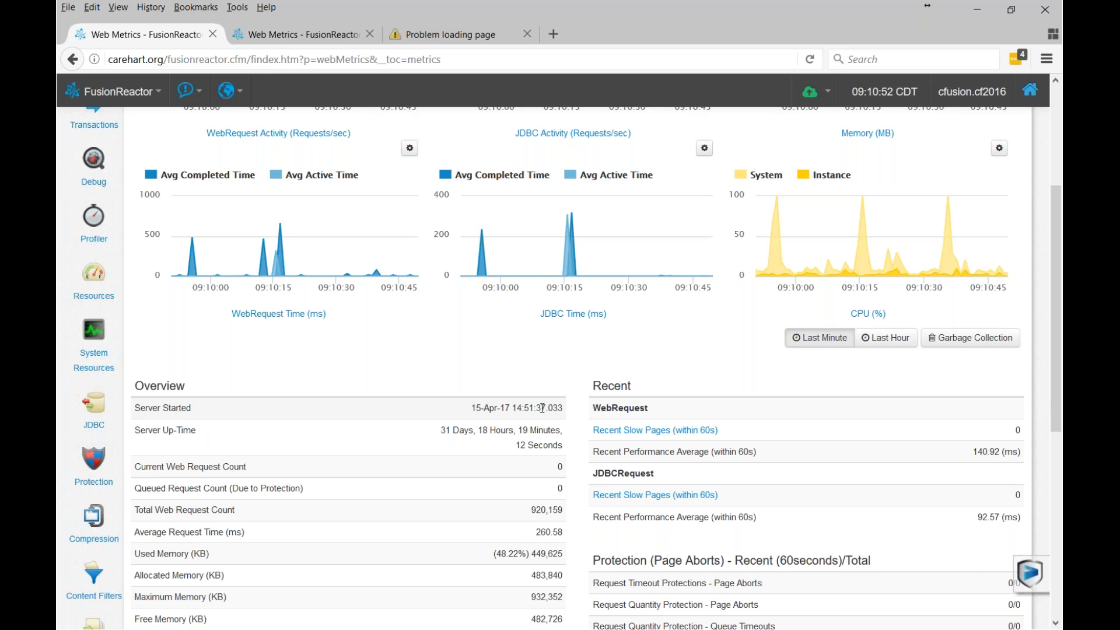
- Set the Web Metrics graphs to cover the last hour
{"action": "scroll", "coordinate": [542, 407], "scroll_direction": "up", "scroll_amount": 1}
{"action": "scroll", "coordinate": [542, 408], "scroll_direction": "up", "scroll_amount": 3}
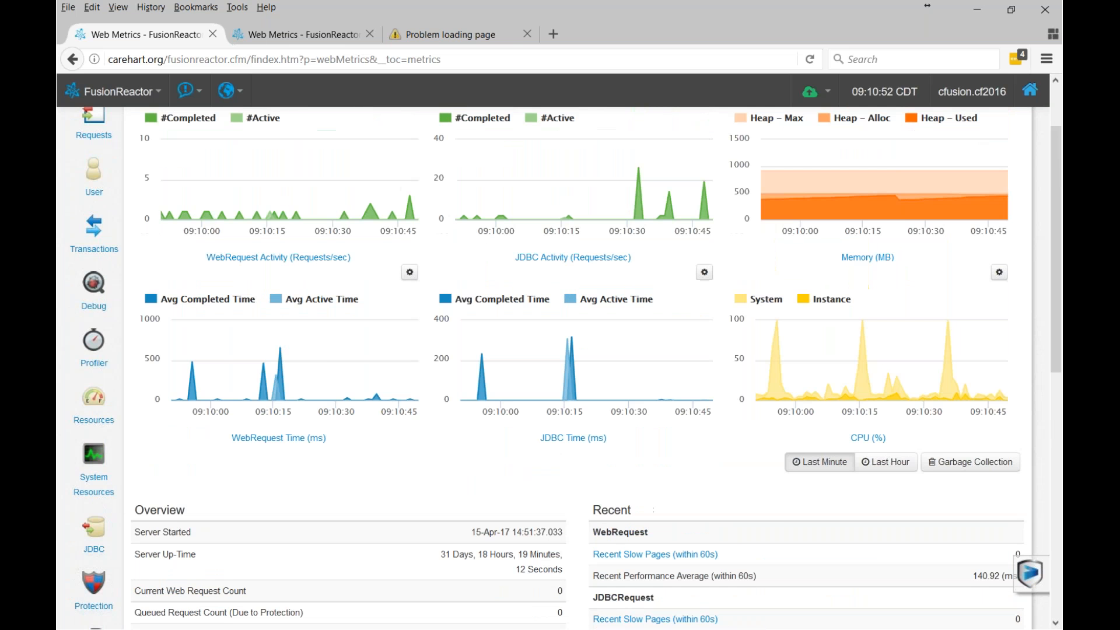
{"action": "scroll", "coordinate": [542, 407], "scroll_direction": "up", "scroll_amount": 2}
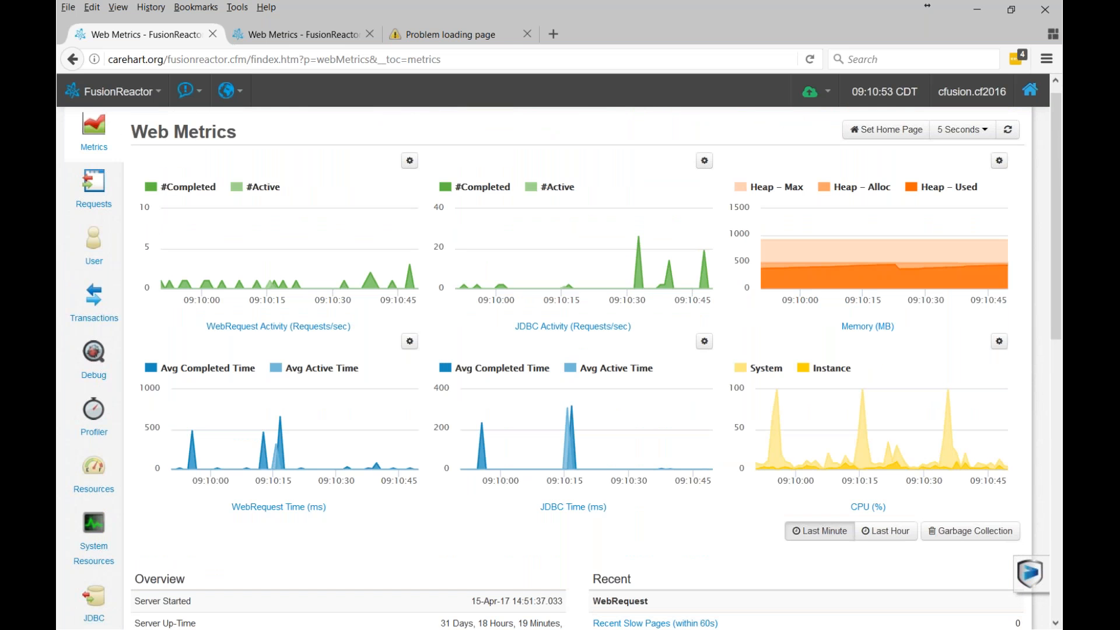
{"action": "scroll", "coordinate": [542, 408], "scroll_direction": "up", "scroll_amount": 1}
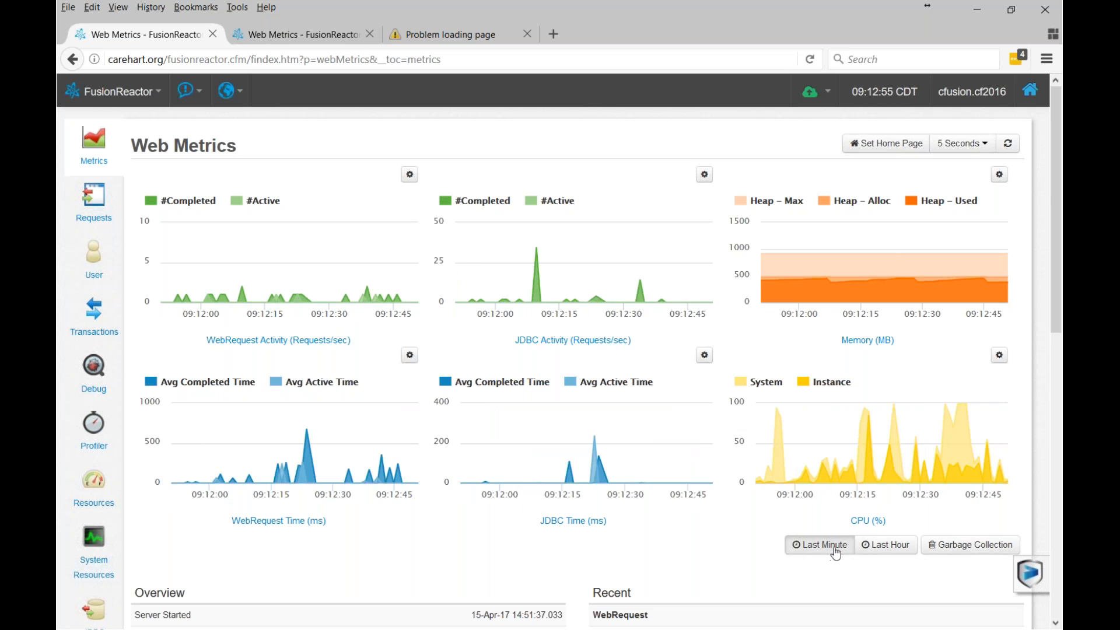
{"action": "left_click", "coordinate": [876, 546]}
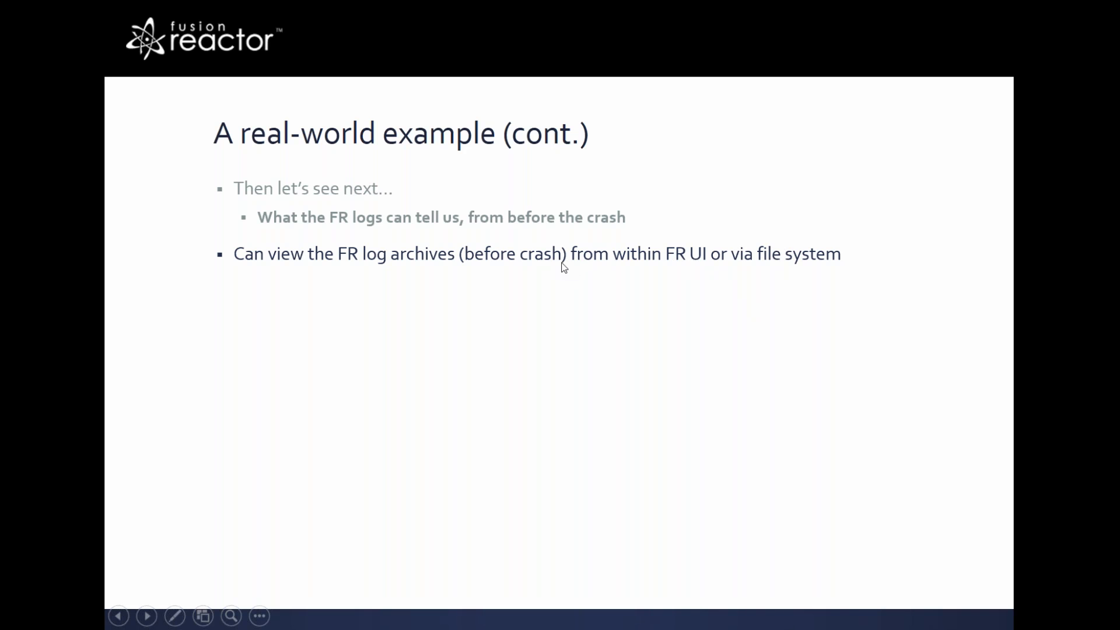
- Switch from the slideshow to Firefox and open FusionReactor's Log Archive page
{"action": "key", "text": "alt+Tab"}
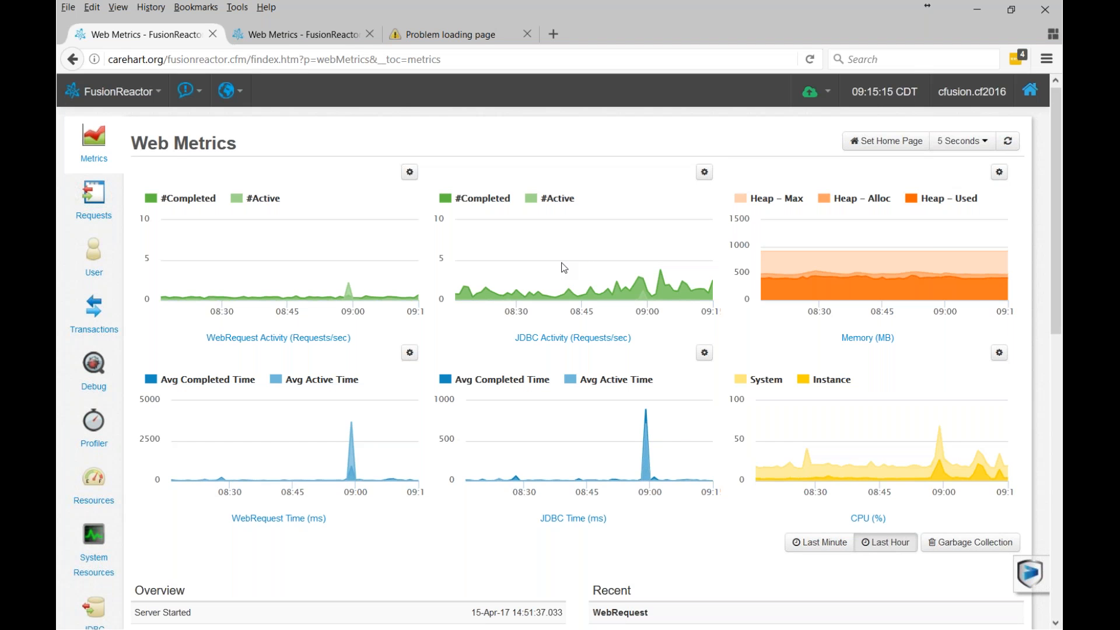
{"action": "scroll", "coordinate": [564, 268], "scroll_direction": "down", "scroll_amount": 2}
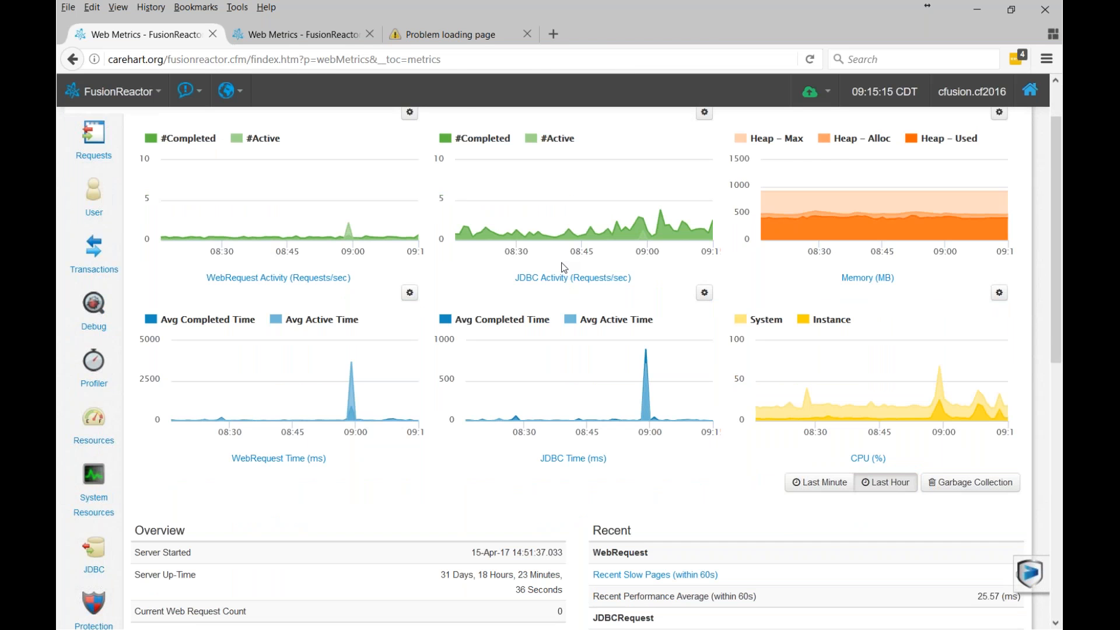
{"action": "scroll", "coordinate": [564, 267], "scroll_direction": "down", "scroll_amount": 5}
{"action": "scroll", "coordinate": [564, 268], "scroll_direction": "down", "scroll_amount": 8}
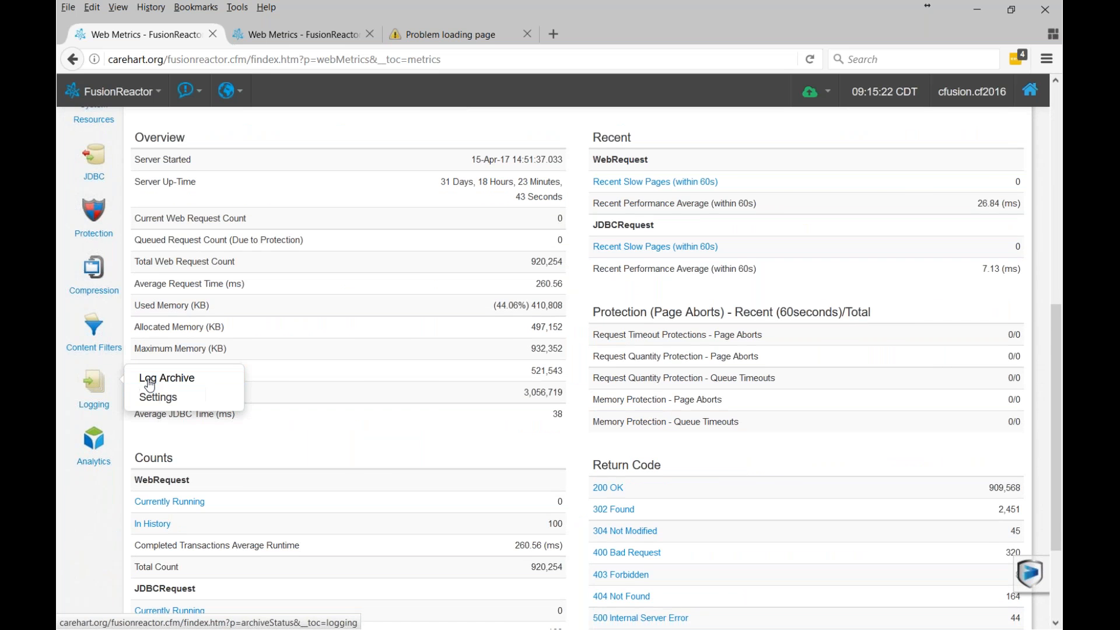
{"action": "scroll", "coordinate": [150, 385], "scroll_direction": "up", "scroll_amount": 15}
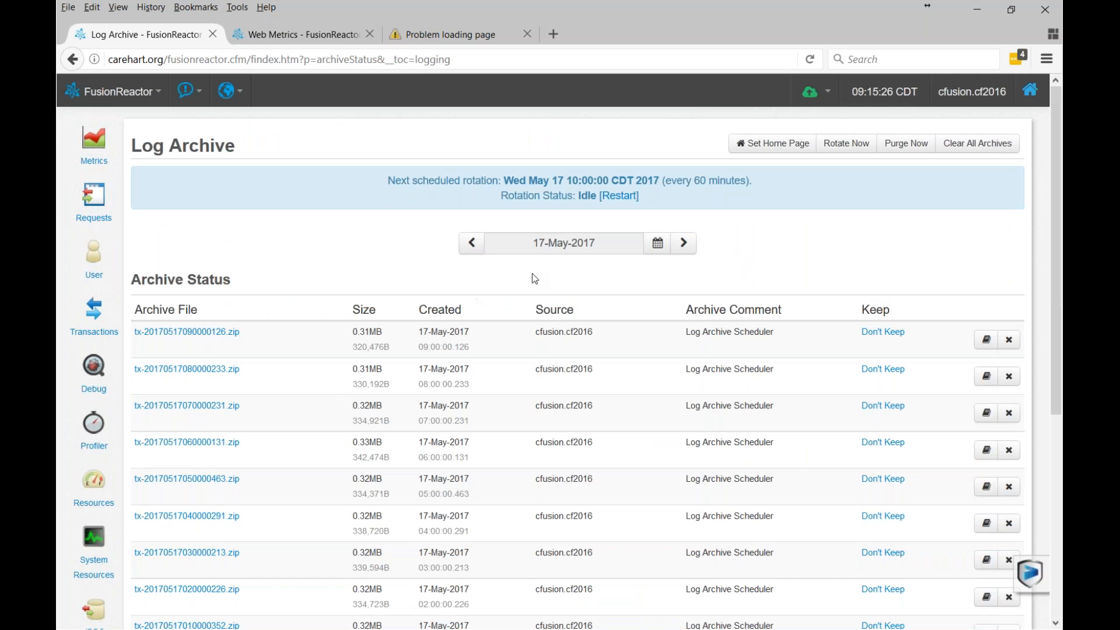
- Look over the archives listed for 17-May-2017 and show the previous day's archives, 16-May-2017
{"action": "scroll", "coordinate": [532, 274], "scroll_direction": "down", "scroll_amount": 1}
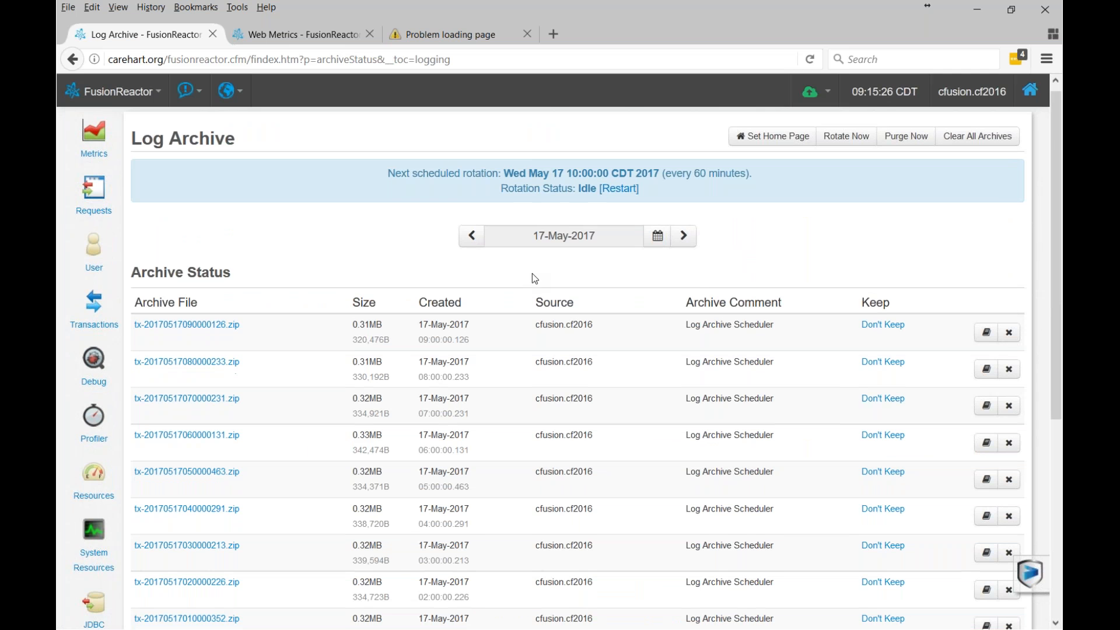
{"action": "scroll", "coordinate": [532, 273], "scroll_direction": "down", "scroll_amount": 2}
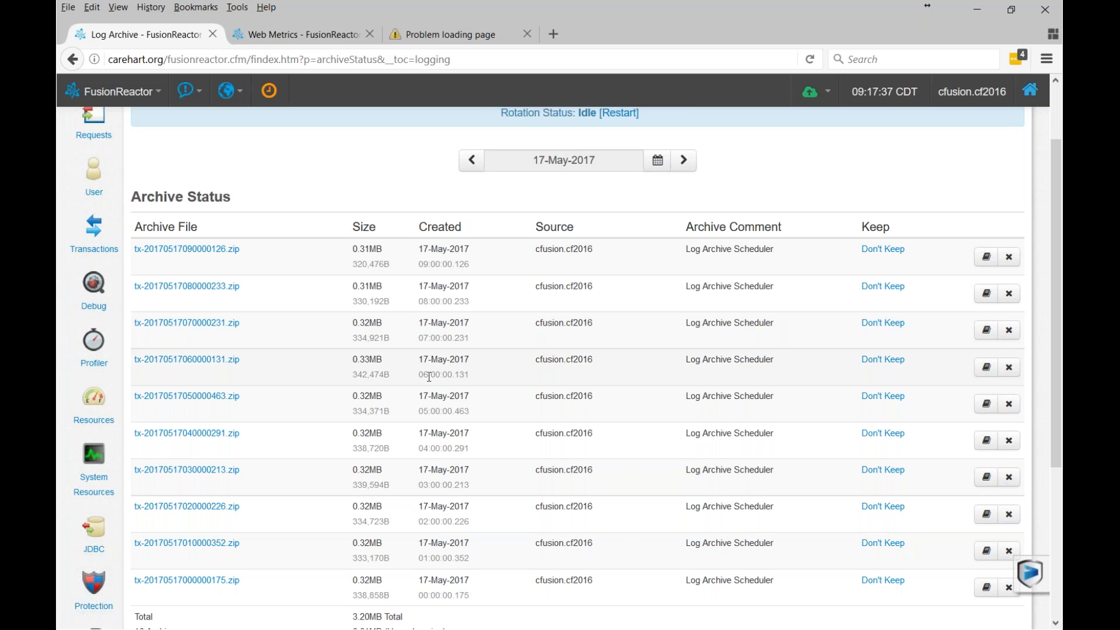
{"action": "left_click", "coordinate": [471, 159]}
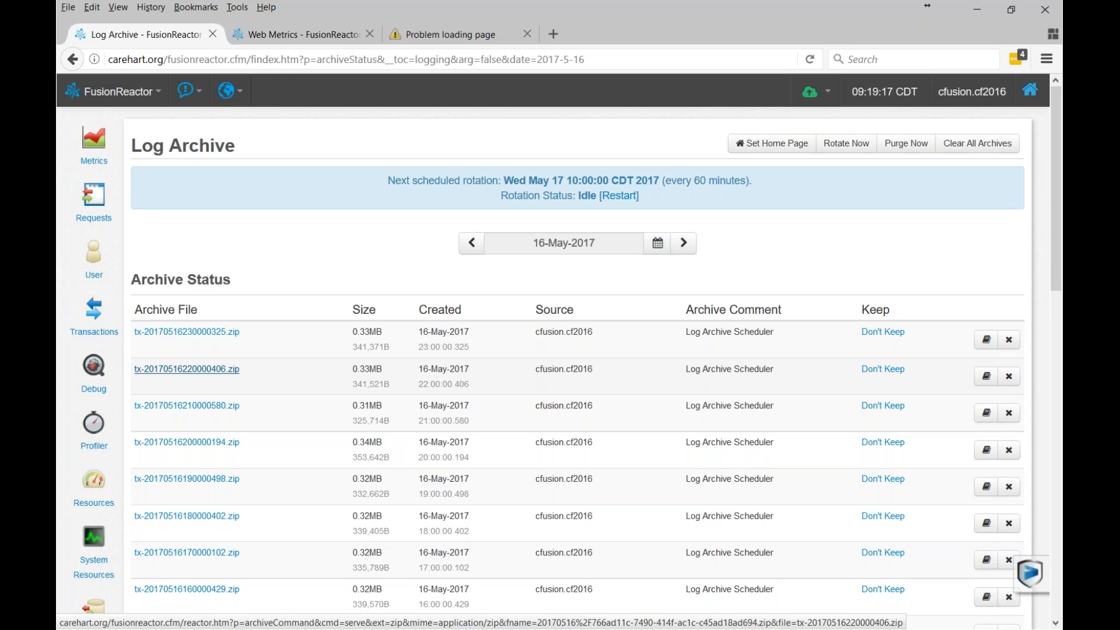
- Open tx-20170516220000406.zip with Windows Explorer, enter its fr-logrotator-plugin folder and enlarge the window
{"action": "left_click", "coordinate": [187, 369]}
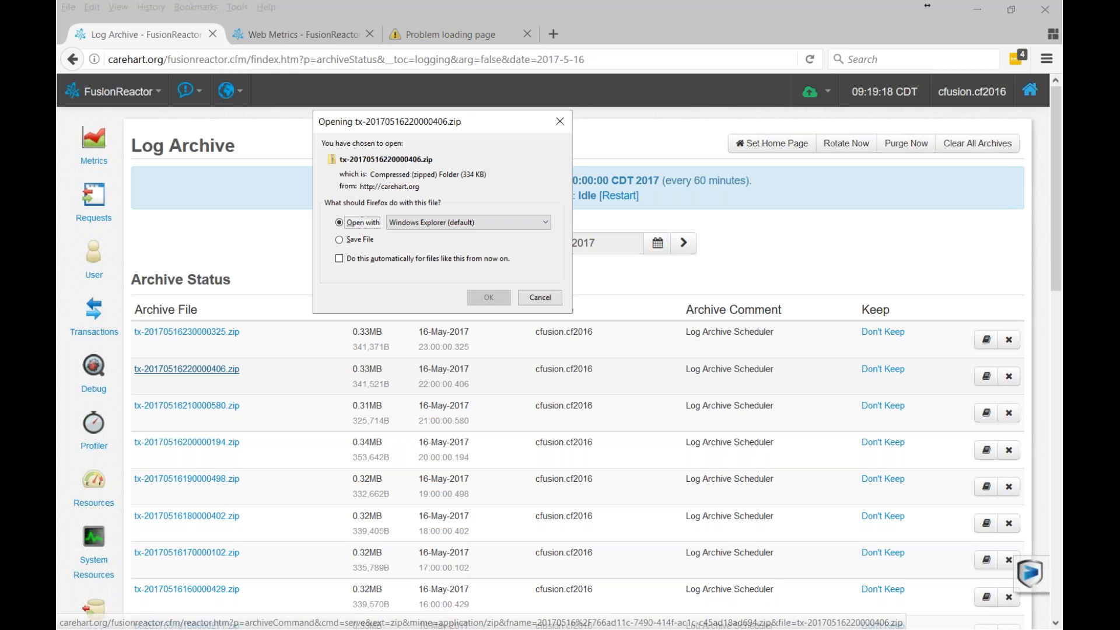
{"action": "left_click", "coordinate": [493, 299]}
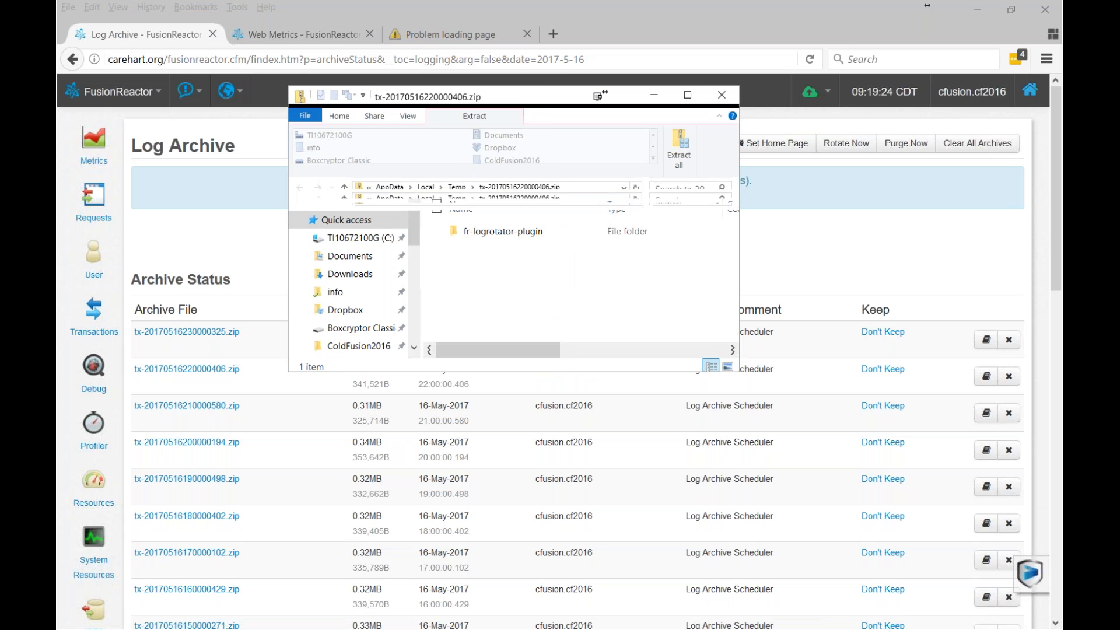
{"action": "left_click", "coordinate": [574, 254]}
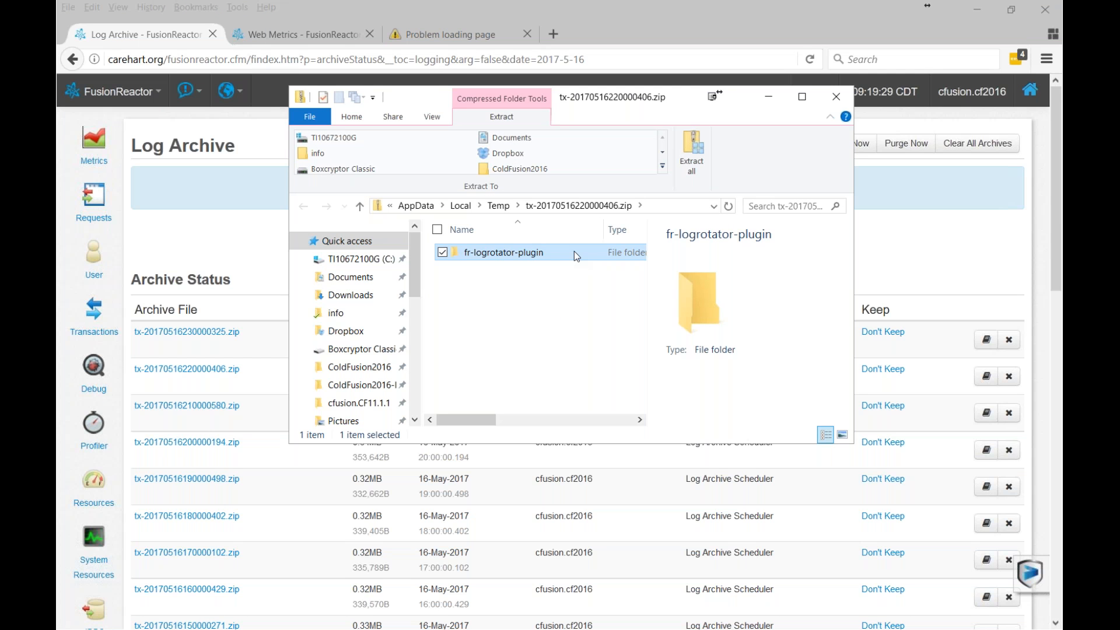
{"action": "double_click", "coordinate": [516, 253]}
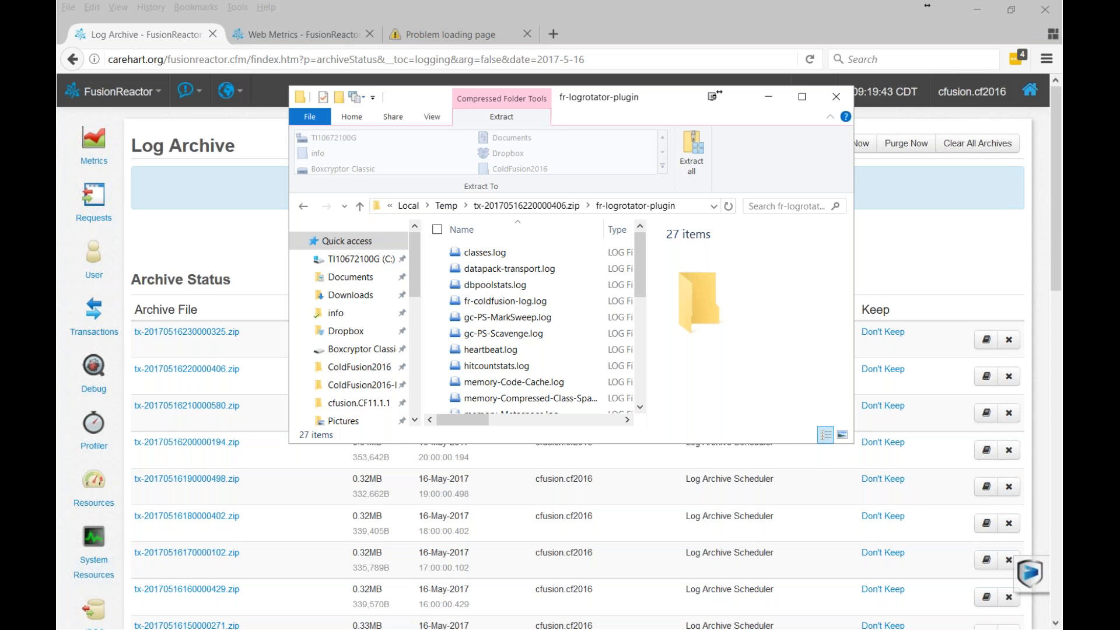
{"action": "left_click_drag", "start_coordinate": [851, 445], "coordinate": [994, 573]}
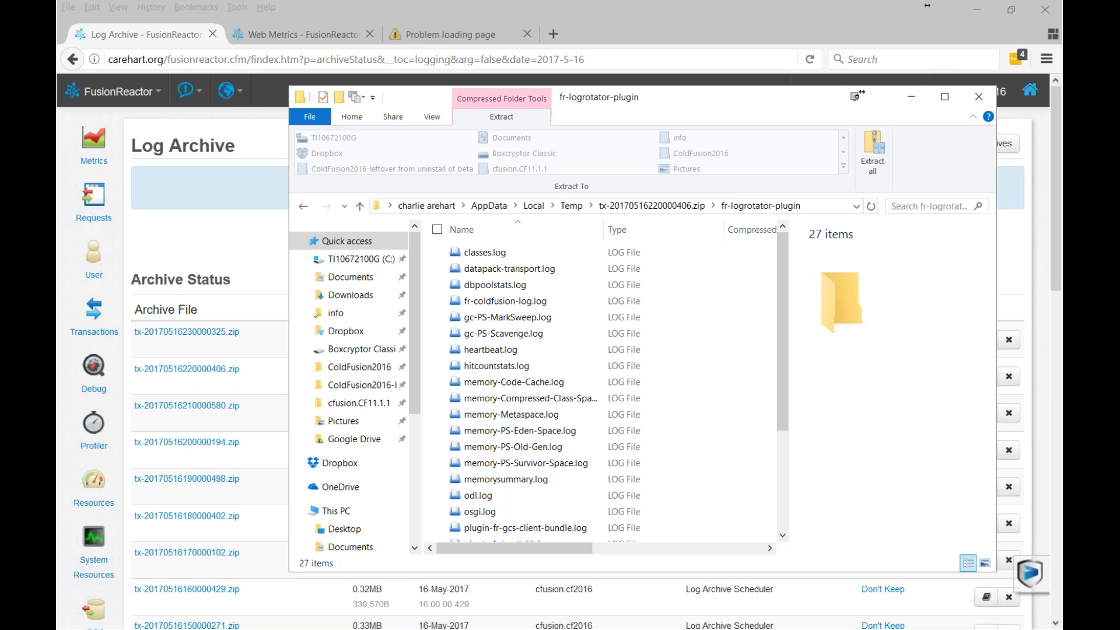
- Find resource.log in the fr-logrotator-plugin folder and open it in a maximized viewer window
{"action": "left_click", "coordinate": [494, 384]}
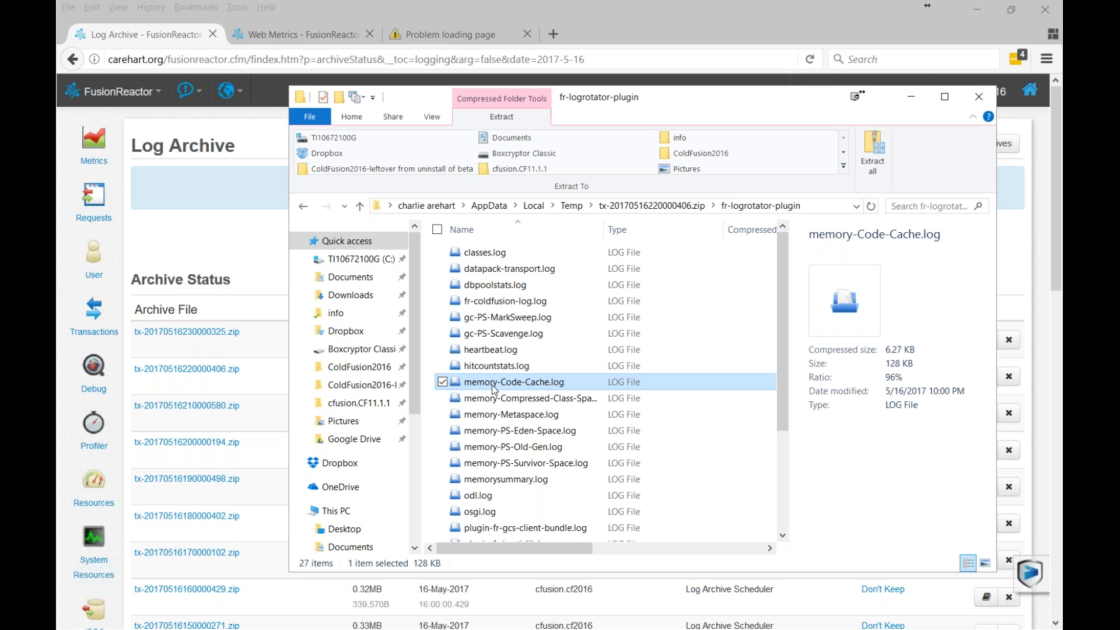
{"action": "scroll", "coordinate": [493, 390], "scroll_direction": "down", "scroll_amount": 3}
{"action": "type", "text": "res"}
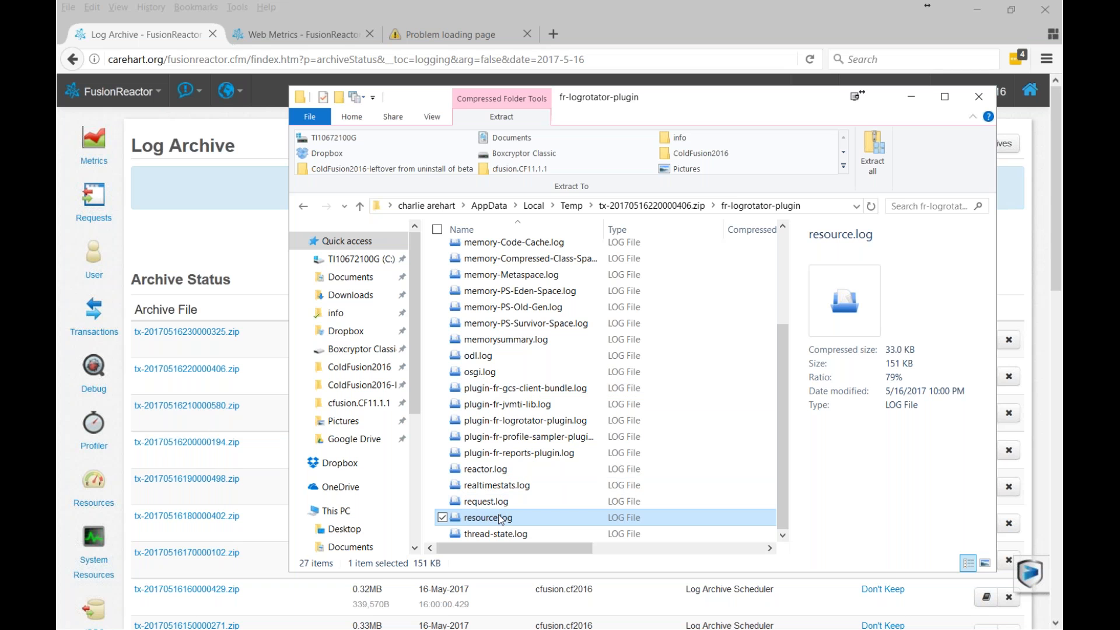
{"action": "double_click", "coordinate": [499, 519]}
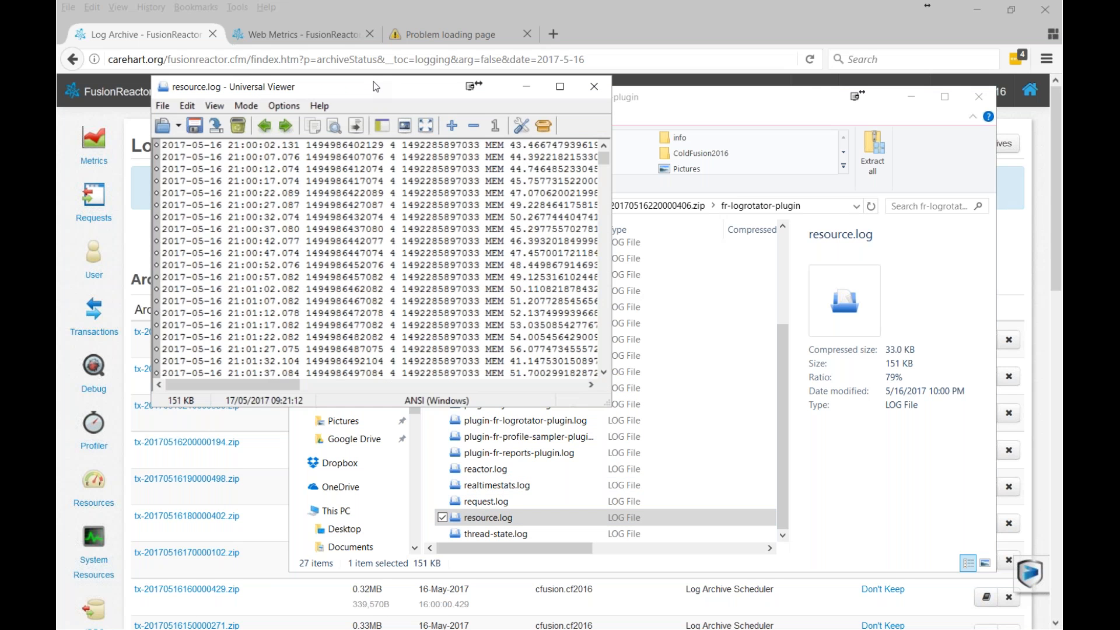
{"action": "double_click", "coordinate": [376, 86]}
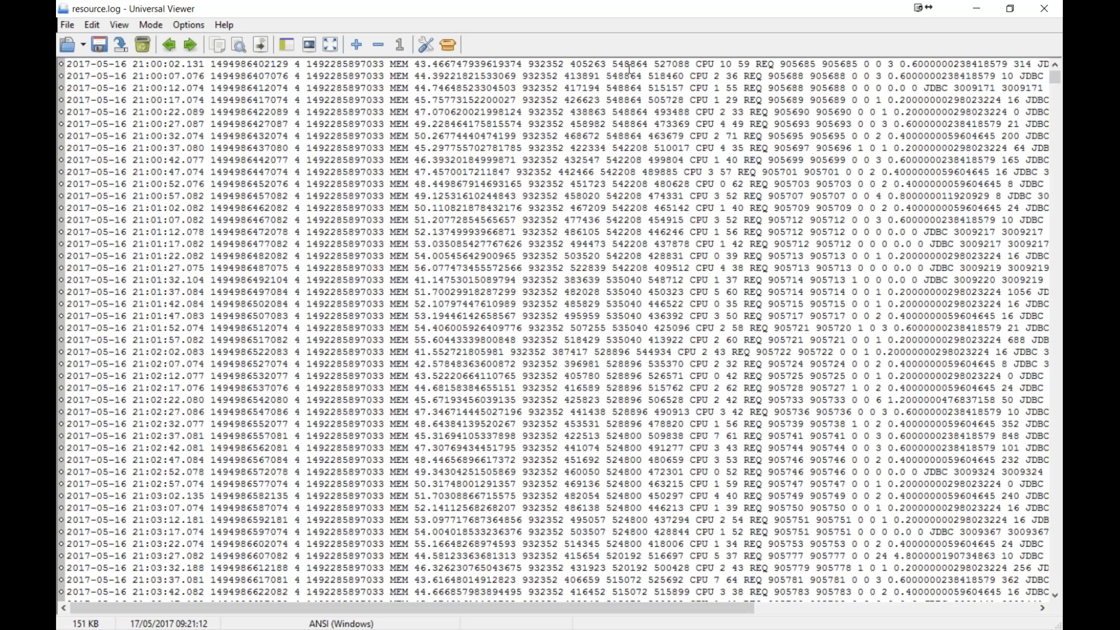
- Examine the values following REQ in resource.log, comparing running and recently completed request counts across rows
{"action": "double_click", "coordinate": [746, 64]}
{"action": "double_click", "coordinate": [866, 64]}
{"action": "right_click", "coordinate": [860, 148]}
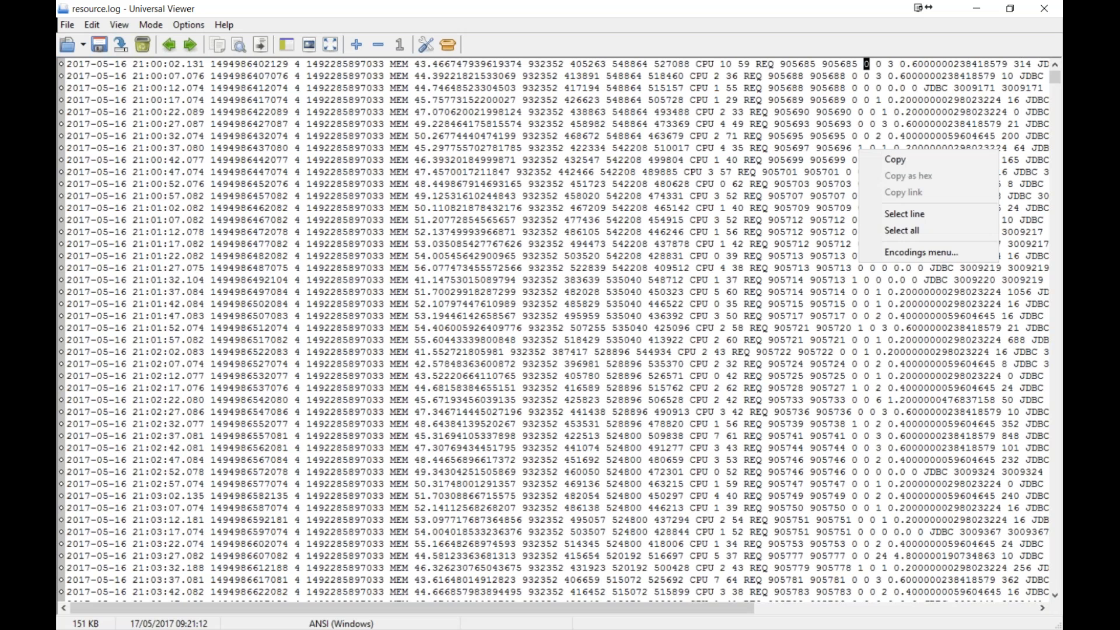
{"action": "left_click", "coordinate": [858, 288]}
{"action": "double_click", "coordinate": [854, 280]}
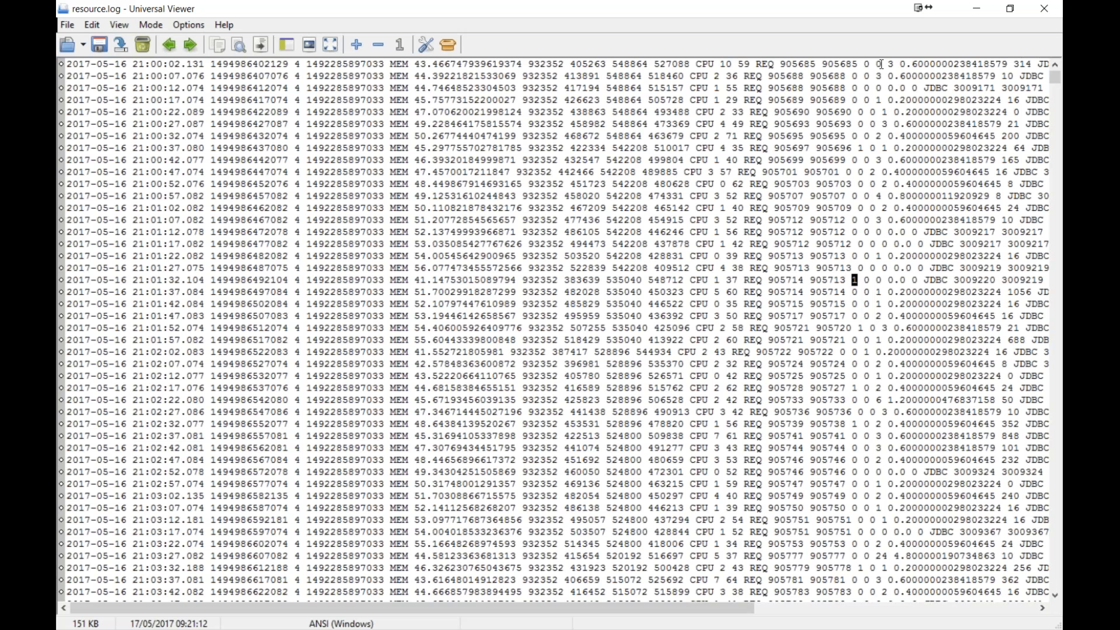
{"action": "left_click_drag", "start_coordinate": [882, 64], "coordinate": [897, 65]}
{"action": "left_click_drag", "start_coordinate": [894, 76], "coordinate": [898, 76]}
{"action": "left_click", "coordinate": [1004, 401]}
{"action": "left_click_drag", "start_coordinate": [1004, 401], "coordinate": [1008, 400]}
{"action": "double_click", "coordinate": [1004, 401]}
- Read through resource.log down to its final entries and close the file viewer
{"action": "left_click", "coordinate": [579, 85]}
{"action": "key", "text": "Page_Down"}
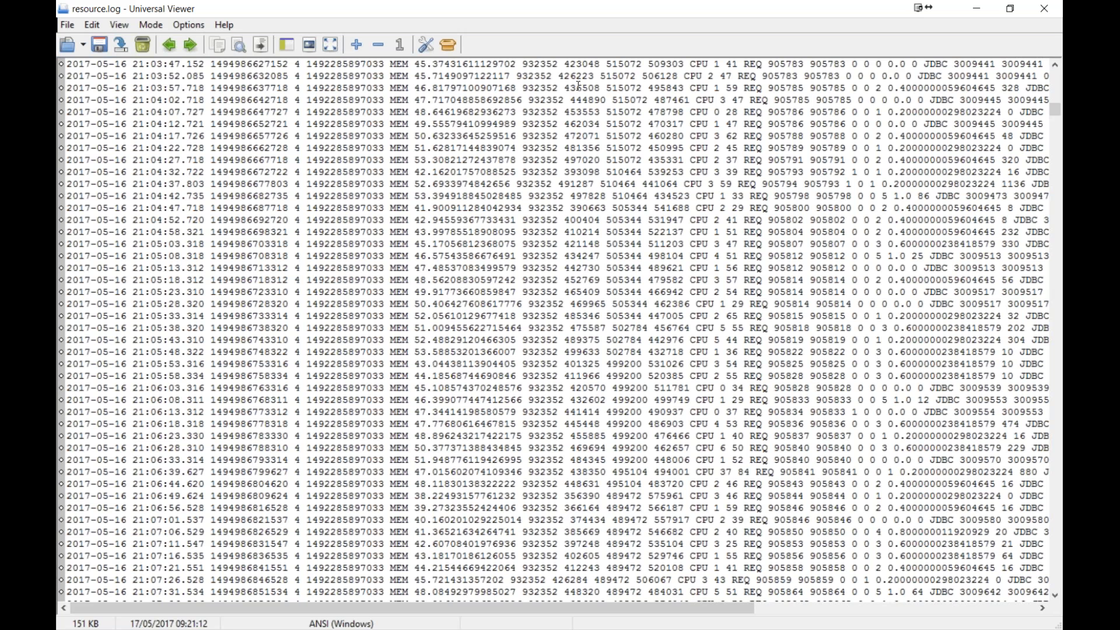
{"action": "key", "text": "Page_Down"}
{"action": "key", "text": "Page_Down"}
{"action": "key", "text": "Page_Down"}
{"action": "key", "text": "Page_Down"}
{"action": "key", "text": "Page_Down"}
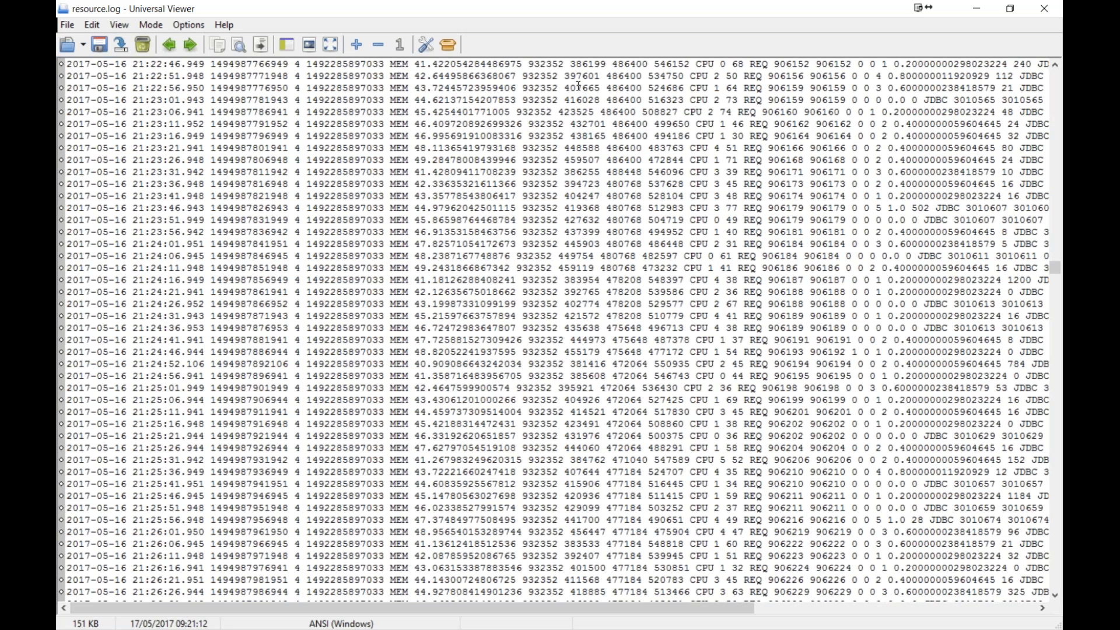
{"action": "key", "text": "Page_Down"}
{"action": "key", "text": "Page_Down"}
{"action": "key", "text": "Page_Down"}
{"action": "key", "text": "Page_Down"}
{"action": "key", "text": "Page_Down"}
{"action": "key", "text": "Page_Down"}
{"action": "key", "text": "Page_Down"}
{"action": "key", "text": "Page_Down"}
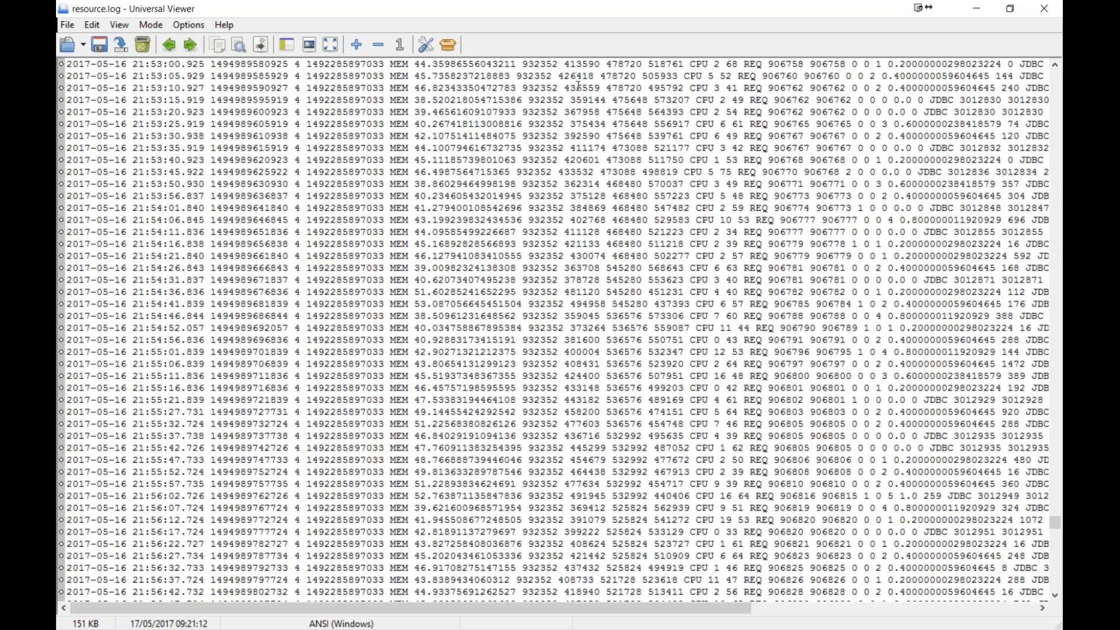
{"action": "key", "text": "Page_Down"}
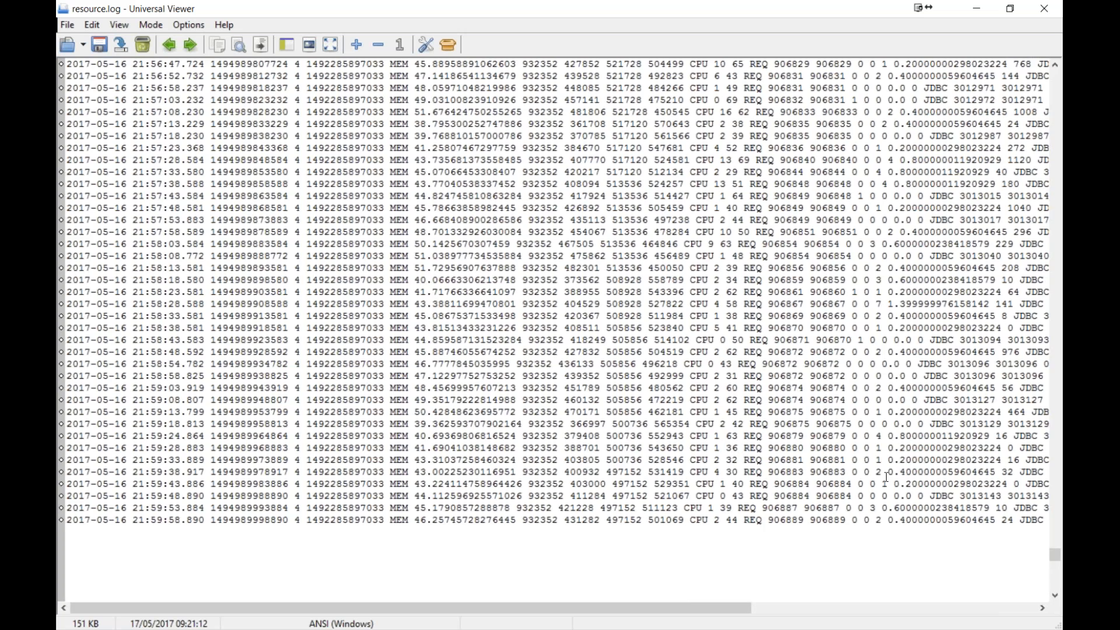
{"action": "key", "text": "Escape"}
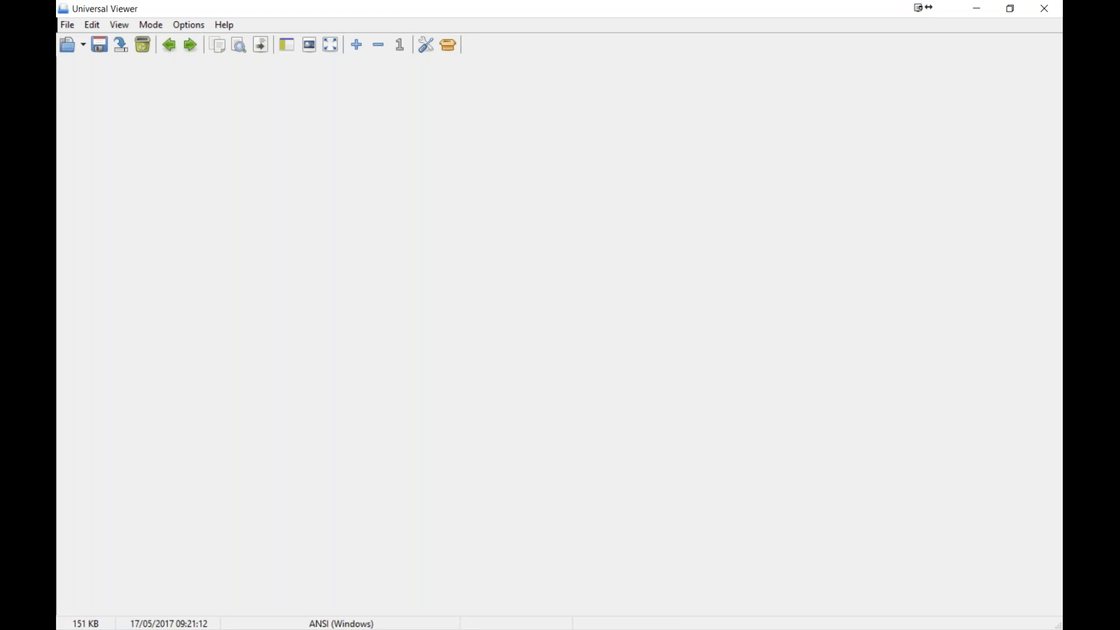
{"action": "key", "text": "Escape"}
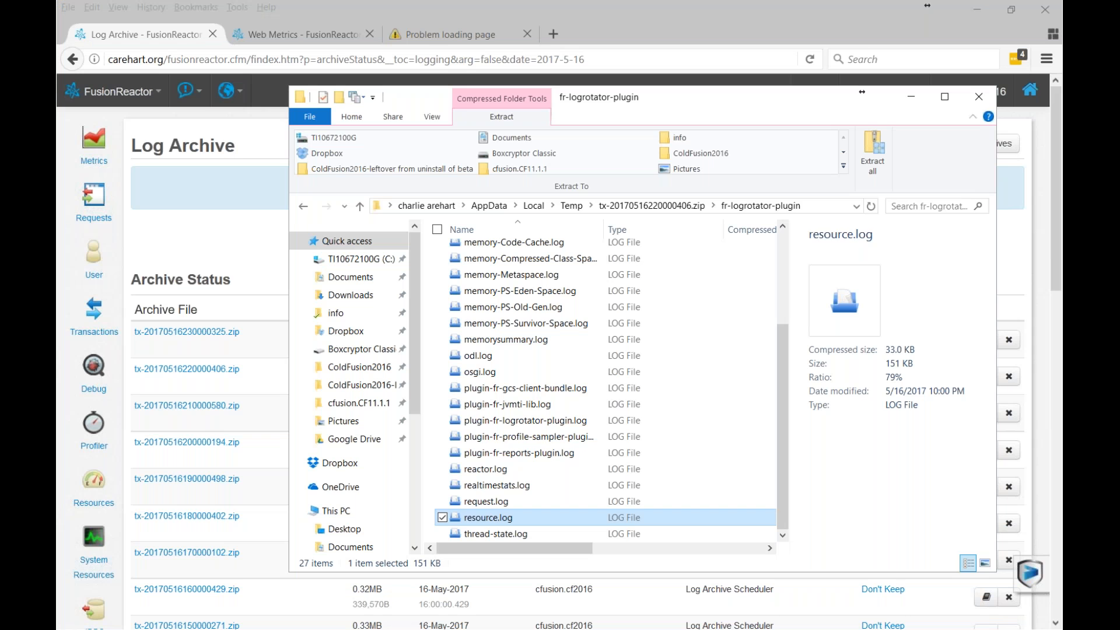
- Open gc-PS-MarkSweep.log from the fr-logrotator-plugin folder in a maximized viewer window
{"action": "key", "text": "Page_Up"}
{"action": "key", "text": "Page_Up"}
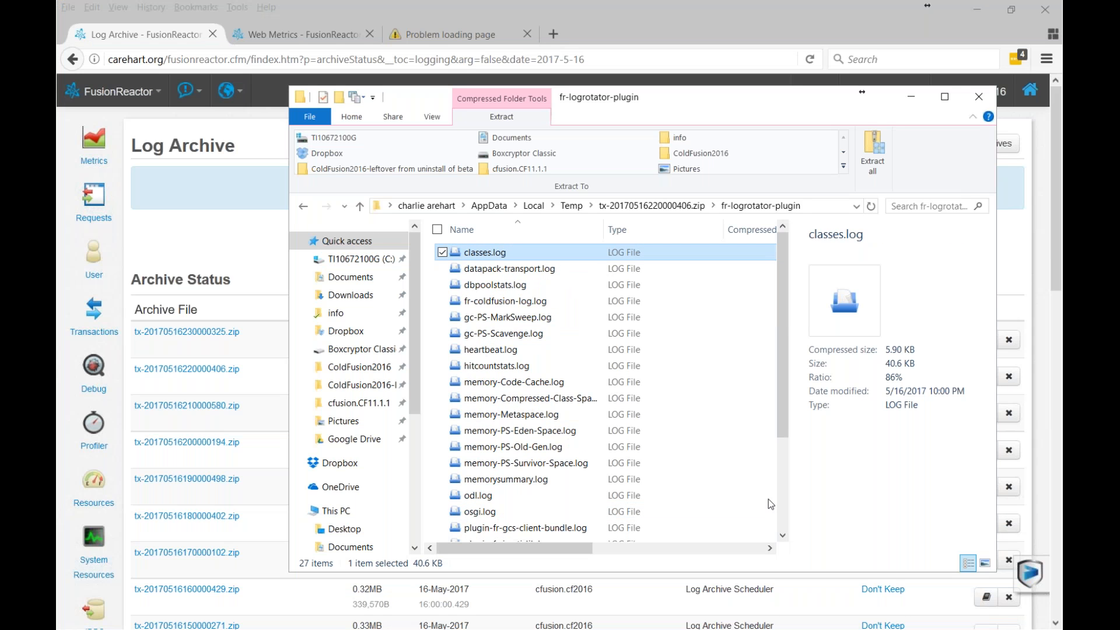
{"action": "left_click", "coordinate": [513, 319]}
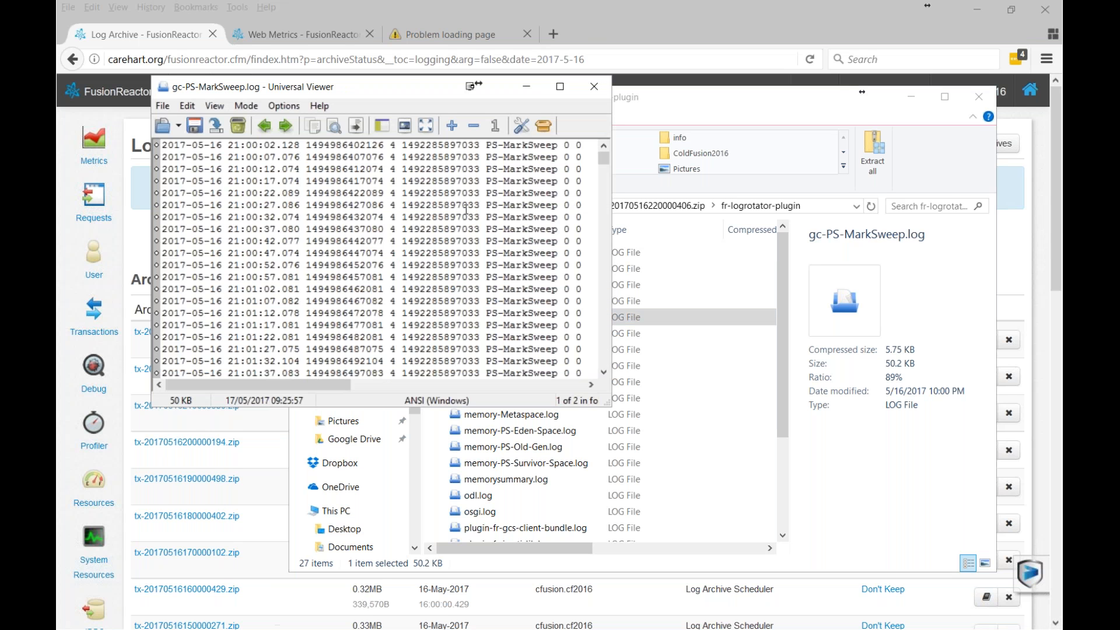
{"action": "double_click", "coordinate": [405, 82]}
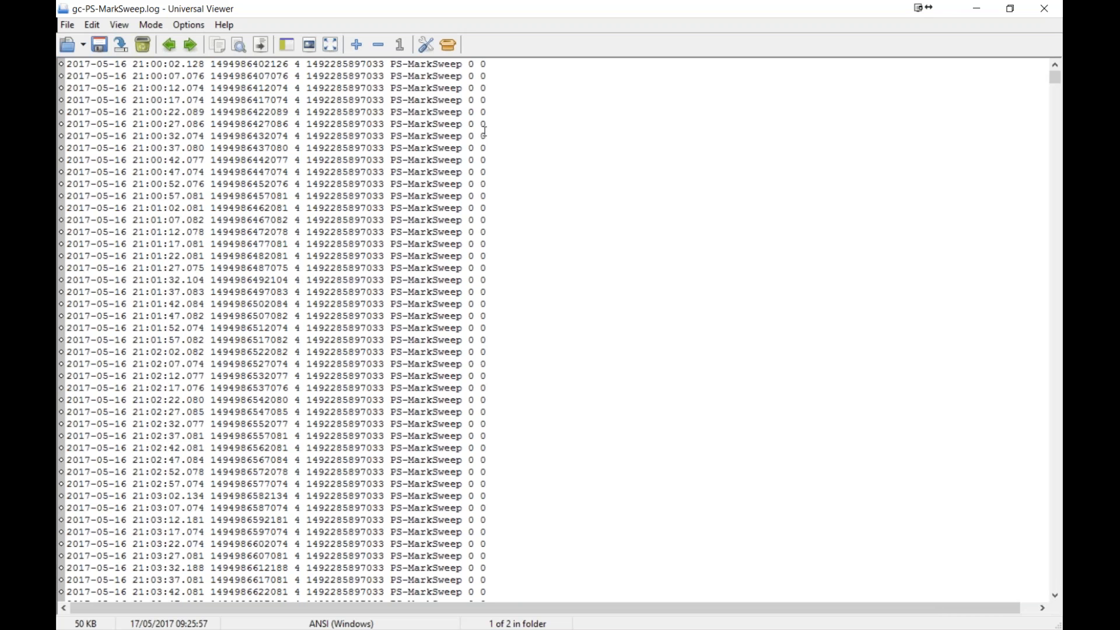
- Read through gc-PS-MarkSweep.log to its final entries, checking the collection counts and times at the row ends, and close the viewer
{"action": "key", "text": "Page_Down"}
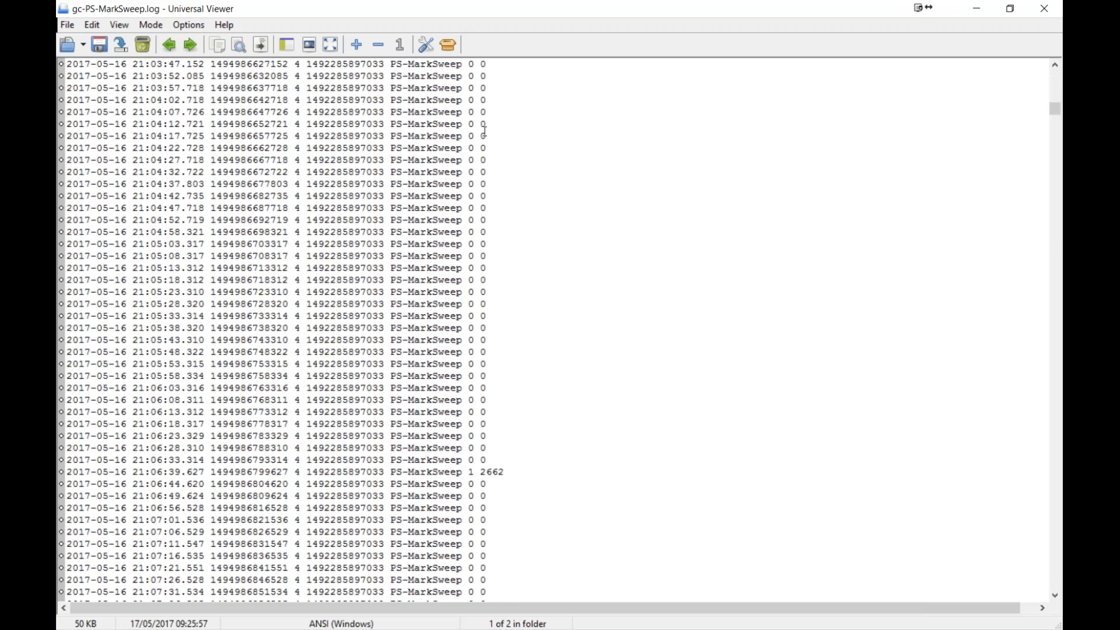
{"action": "key", "text": "Page_Down"}
{"action": "key", "text": "Page_Down"}
{"action": "key", "text": "Page_Down"}
{"action": "key", "text": "Page_Down"}
{"action": "key", "text": "Page_Down"}
{"action": "key", "text": "Page_Down"}
{"action": "key", "text": "Page_Down"}
{"action": "key", "text": "Page_Down"}
{"action": "key", "text": "Page_Down"}
{"action": "key", "text": "Page_Down"}
{"action": "key", "text": "Page_Down"}
{"action": "key", "text": "Page_Down"}
{"action": "key", "text": "Page_Down"}
{"action": "key", "text": "Page_Down"}
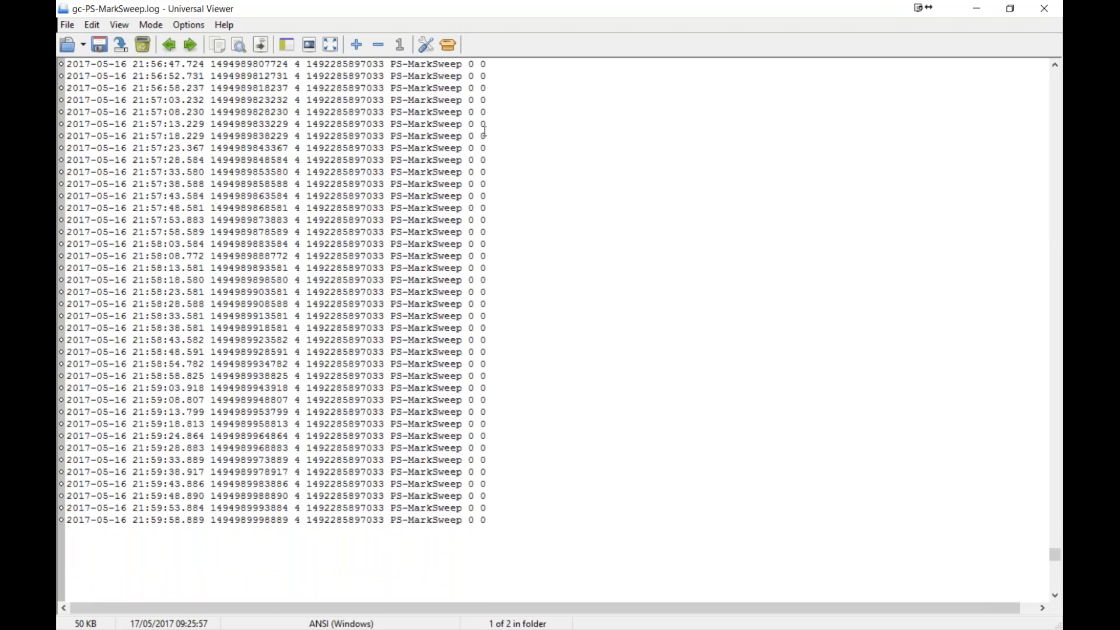
{"action": "key", "text": "Page_Up"}
{"action": "key", "text": "Page_Up"}
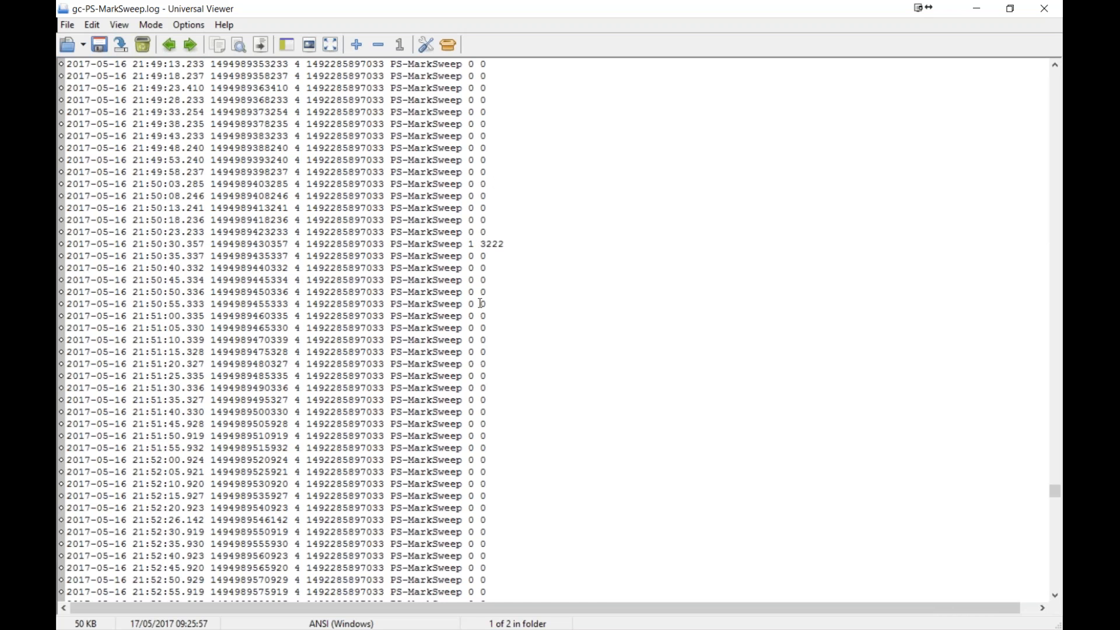
{"action": "scroll", "coordinate": [500, 412], "scroll_direction": "down", "scroll_amount": 20}
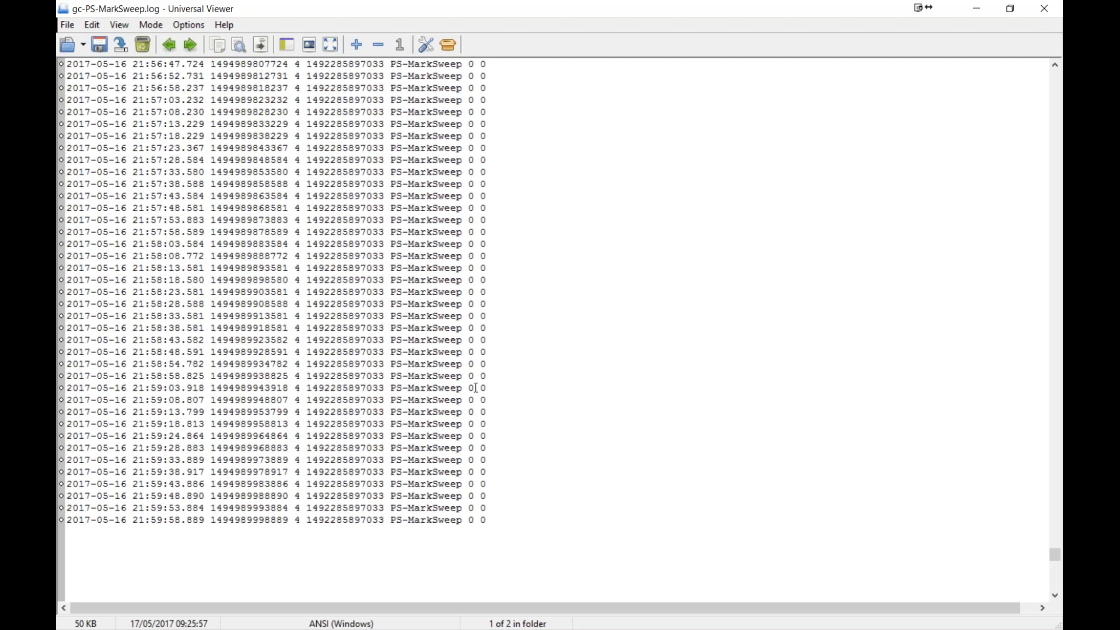
{"action": "key", "text": "Escape"}
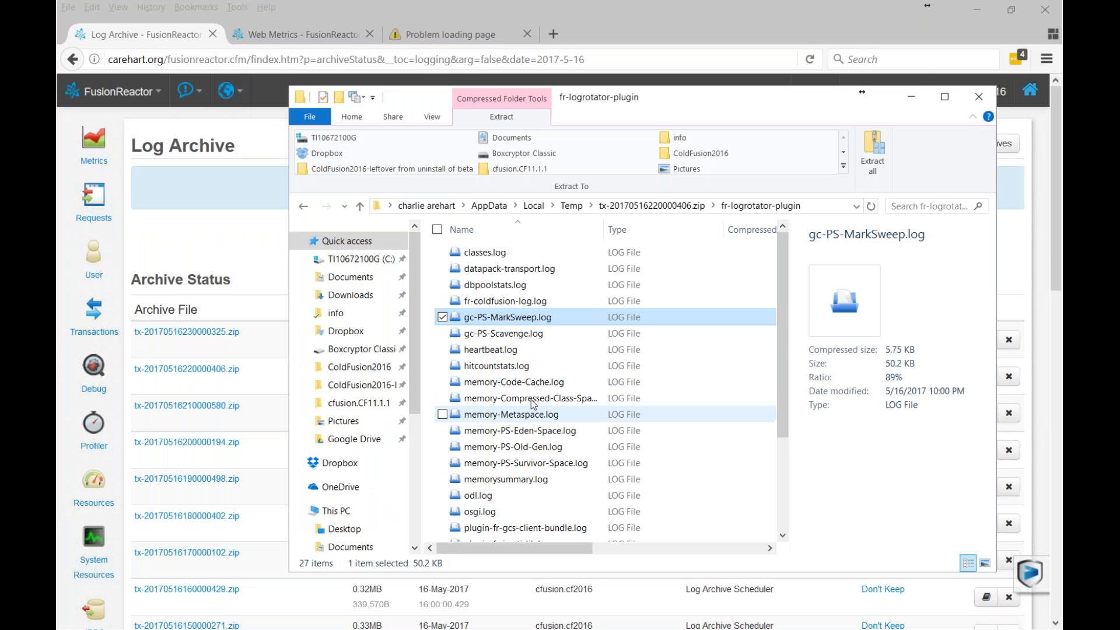
- Open memory-PS-Old-Gen.log in a maximized viewer window
{"action": "left_click", "coordinate": [527, 453]}
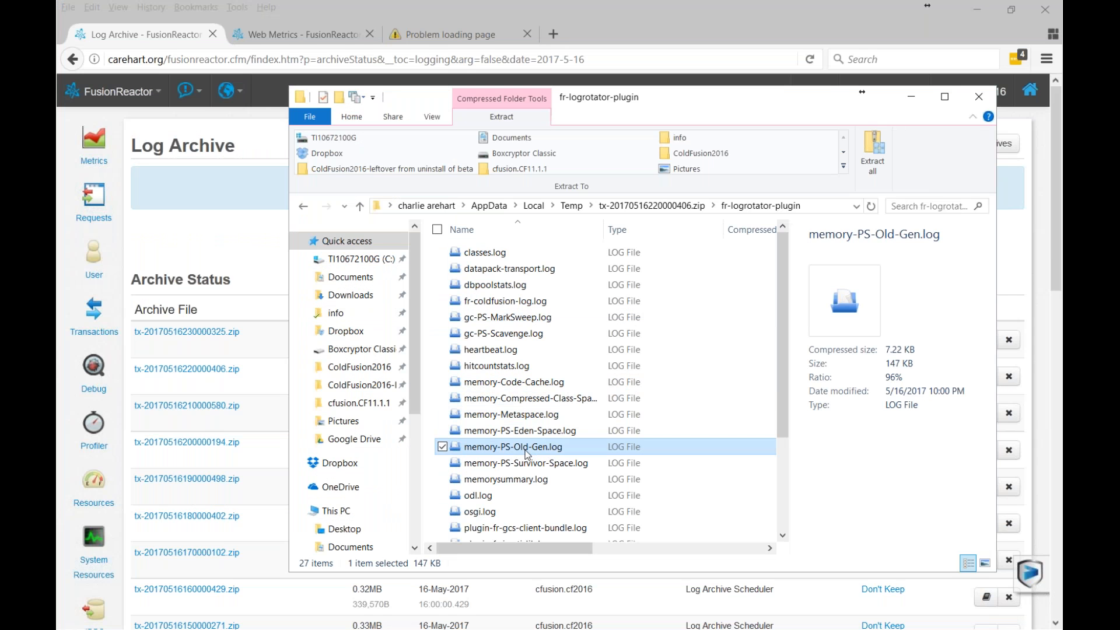
{"action": "double_click", "coordinate": [526, 447]}
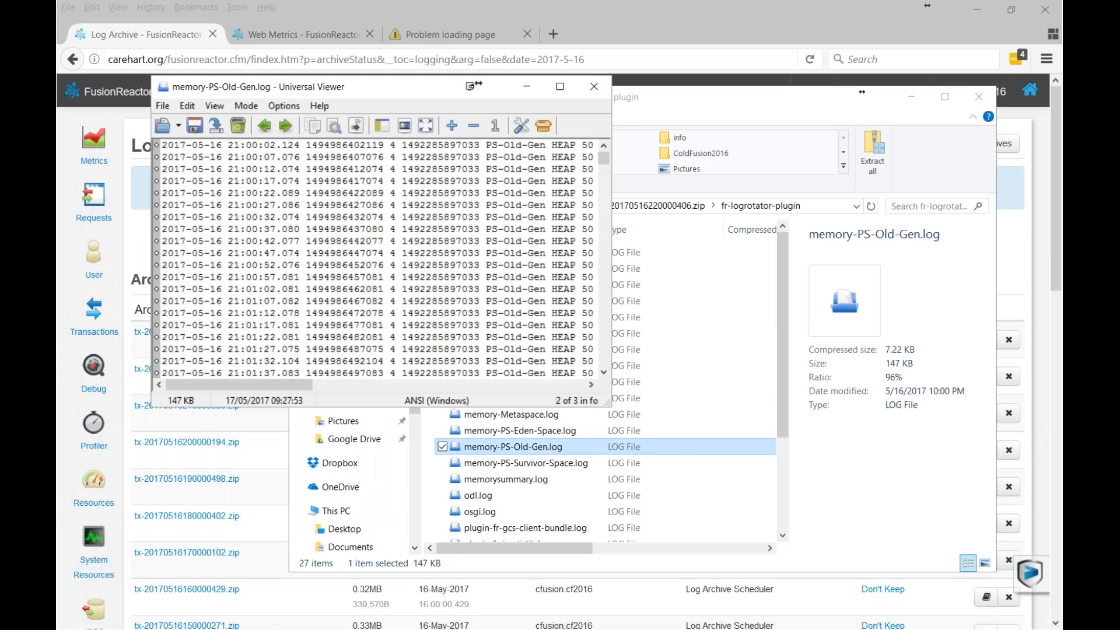
{"action": "double_click", "coordinate": [470, 86]}
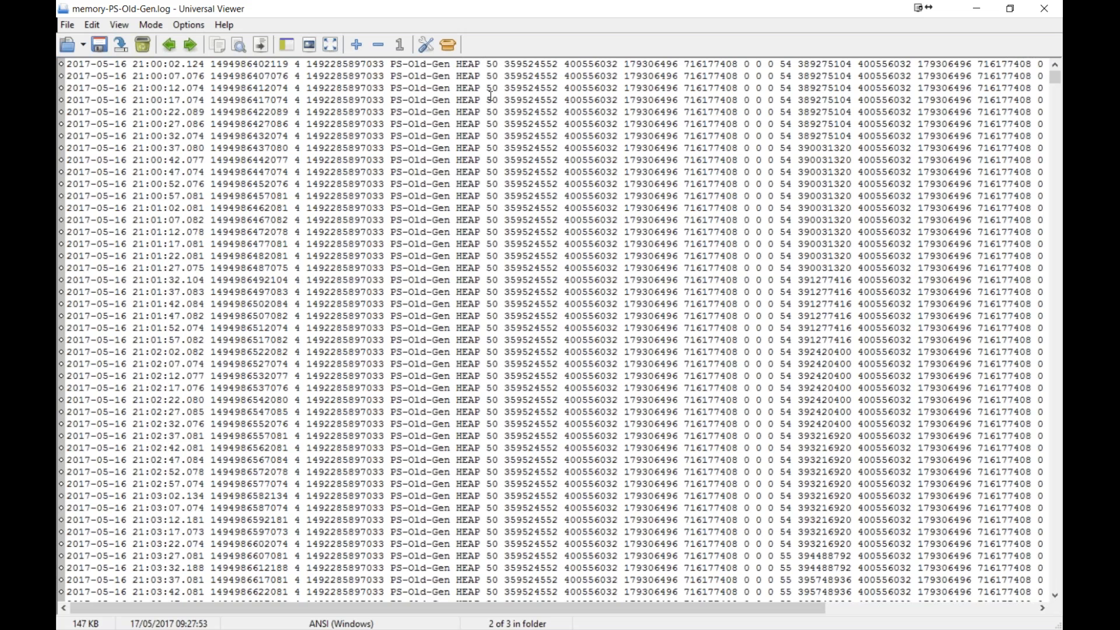
- Examine how the PS-Old-Gen heap usage values change through to the end of the log, and close the viewer
{"action": "key", "text": "Page_Down"}
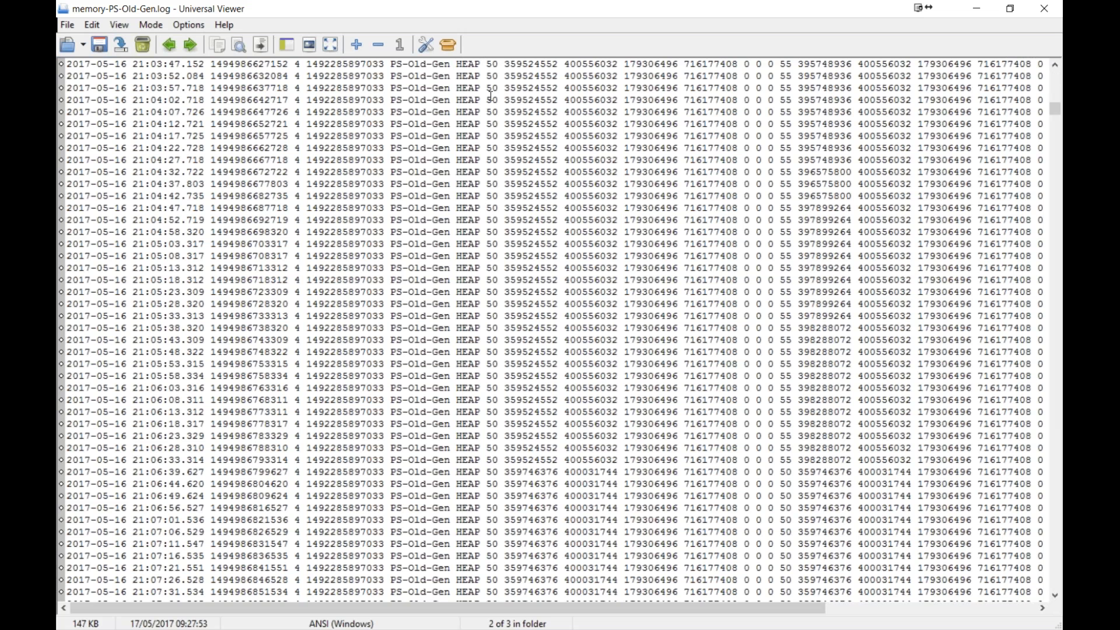
{"action": "key", "text": "Page_Down"}
{"action": "key", "text": "Page_Down"}
{"action": "key", "text": "Page_Down"}
{"action": "key", "text": "Page_Down"}
{"action": "key", "text": "Page_Down"}
{"action": "key", "text": "Page_Down"}
{"action": "key", "text": "Page_Down"}
{"action": "key", "text": "Page_Down"}
{"action": "key", "text": "Page_Down"}
{"action": "key", "text": "Page_Down"}
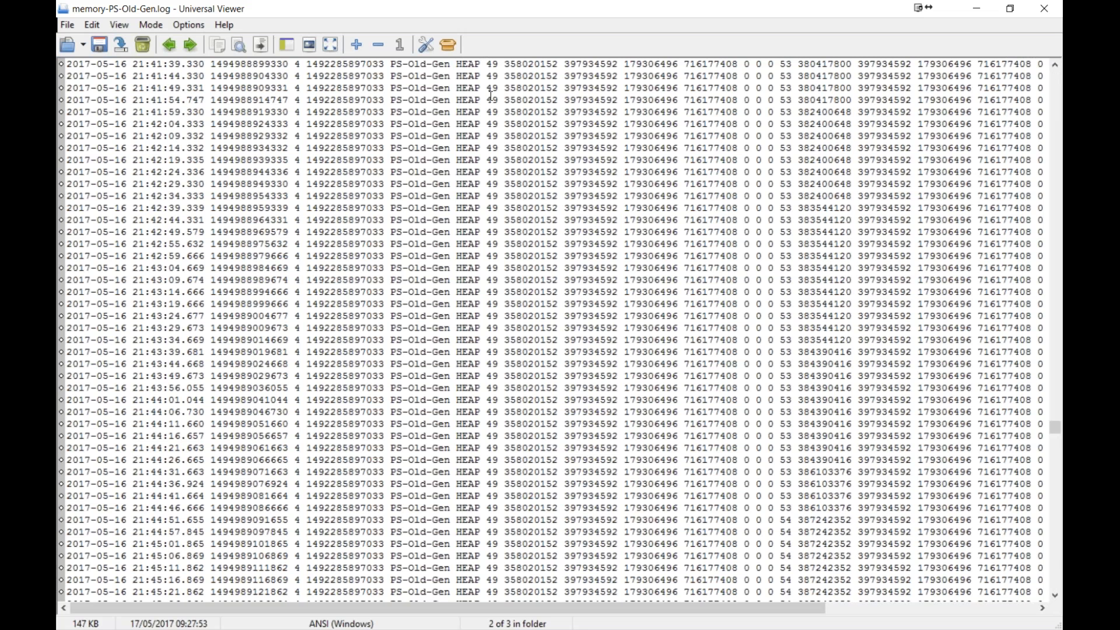
{"action": "key", "text": "Page_Down"}
{"action": "key", "text": "Page_Down"}
{"action": "key", "text": "Page_Down"}
{"action": "key", "text": "Page_Down"}
{"action": "key", "text": "Escape"}
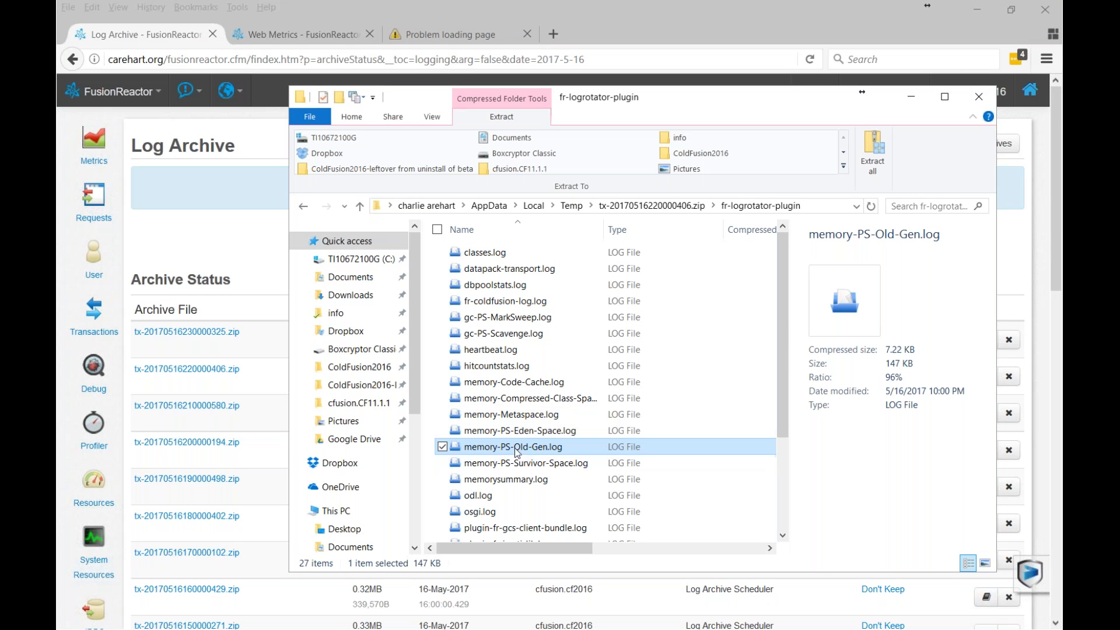
- Open memory-Code-Cache.log in a maximized viewer, look over its NON_HEAP values and close it
{"action": "left_click", "coordinate": [519, 415]}
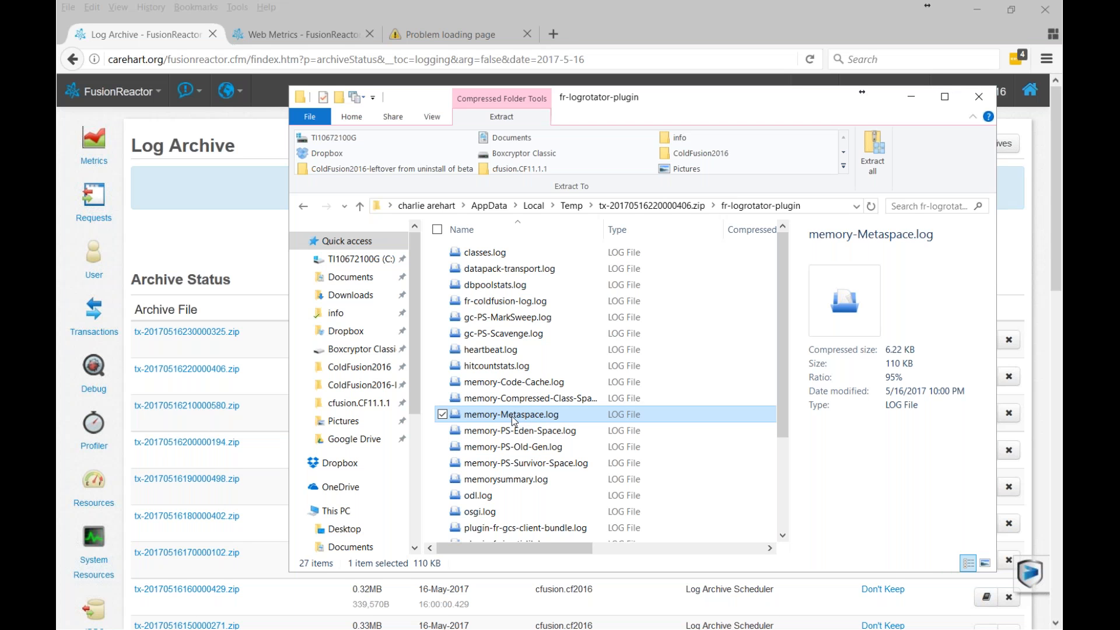
{"action": "left_click", "coordinate": [517, 383]}
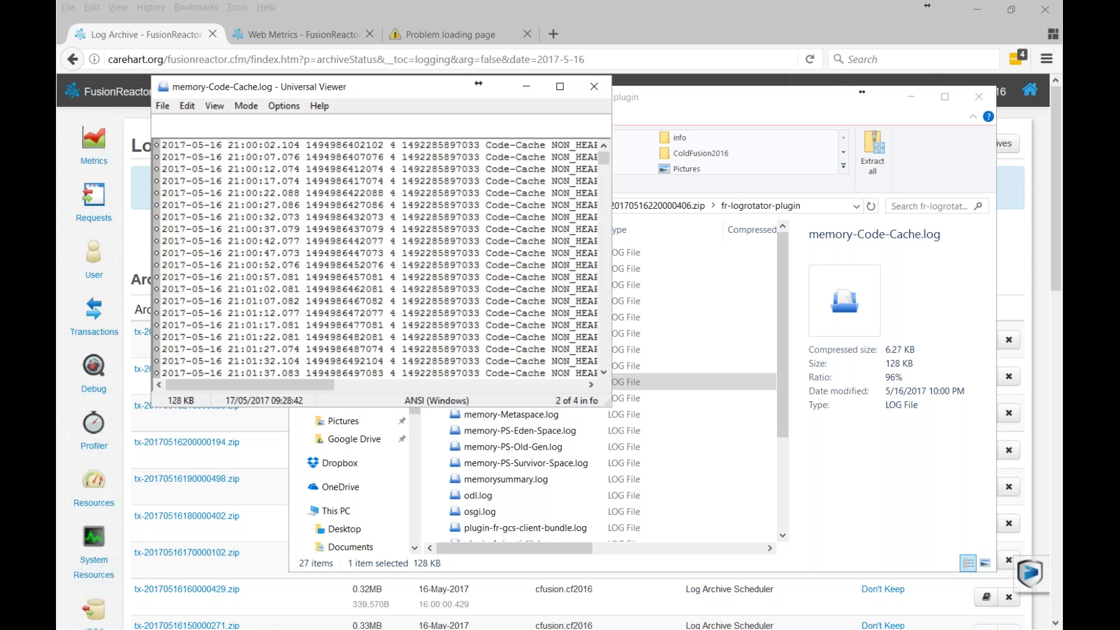
{"action": "double_click", "coordinate": [509, 88]}
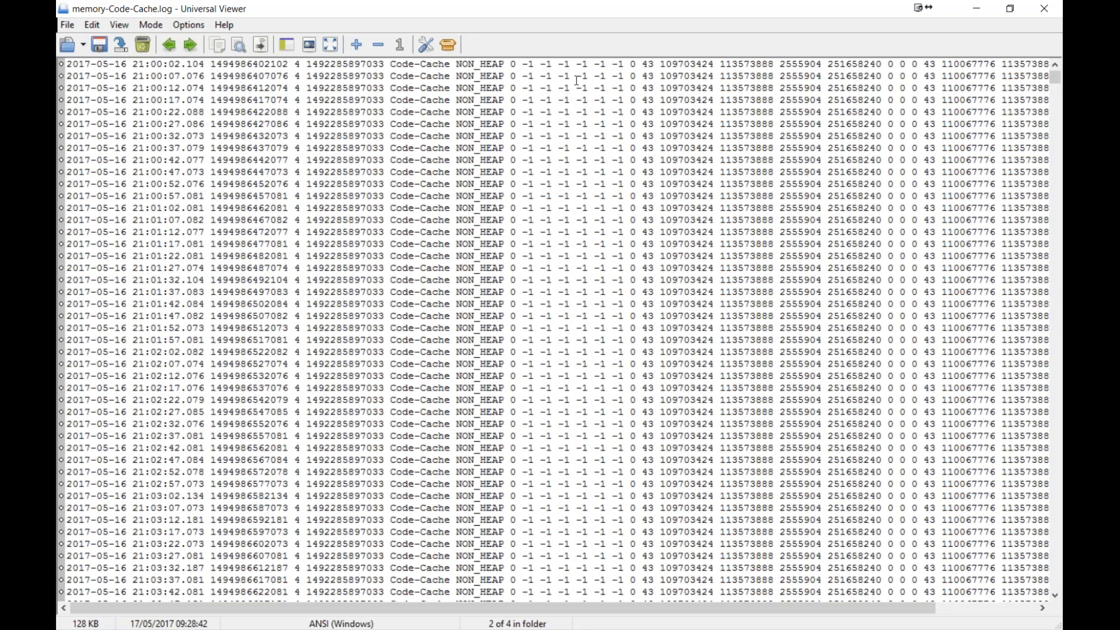
{"action": "key", "text": "Escape"}
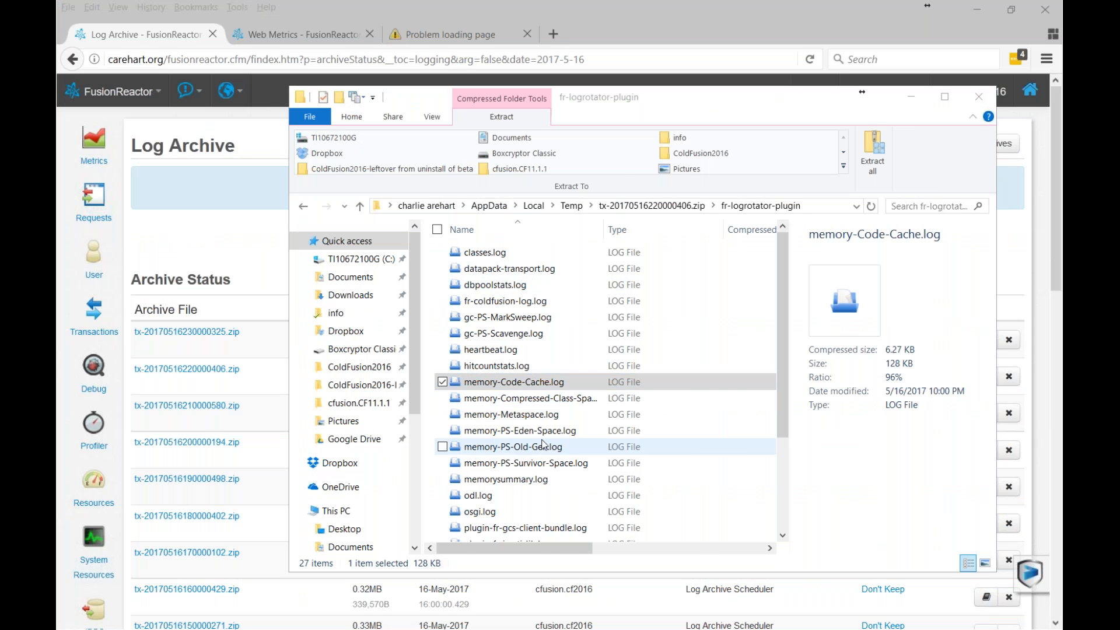
{"action": "key", "text": "alt+Tab"}
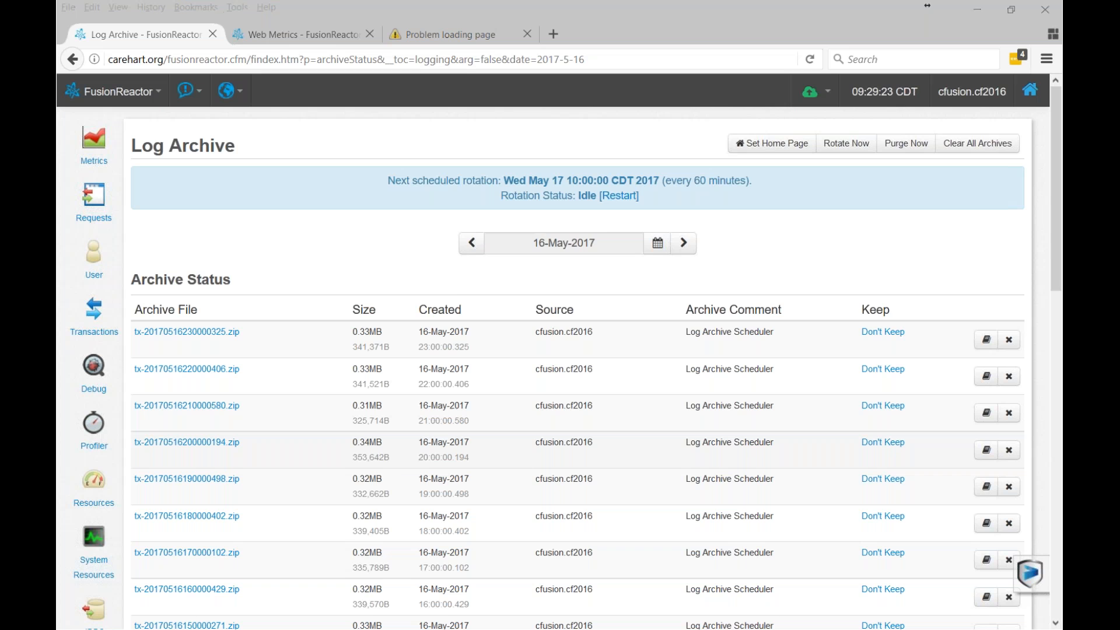
{"action": "key", "text": "alt+Tab"}
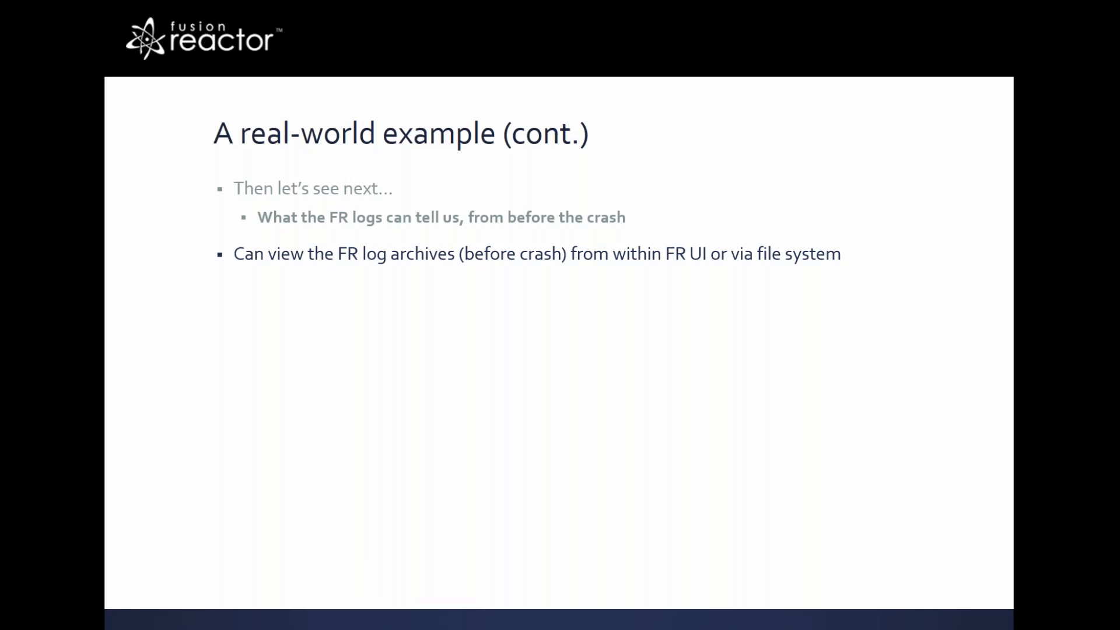
{"action": "key", "text": "Right"}
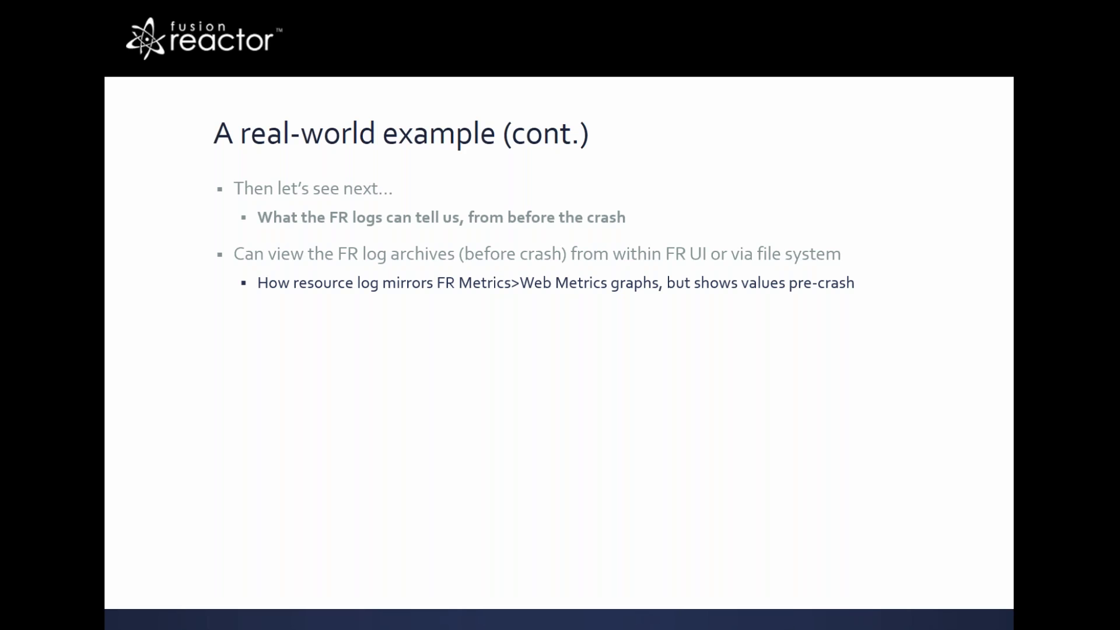
{"action": "key", "text": "Right"}
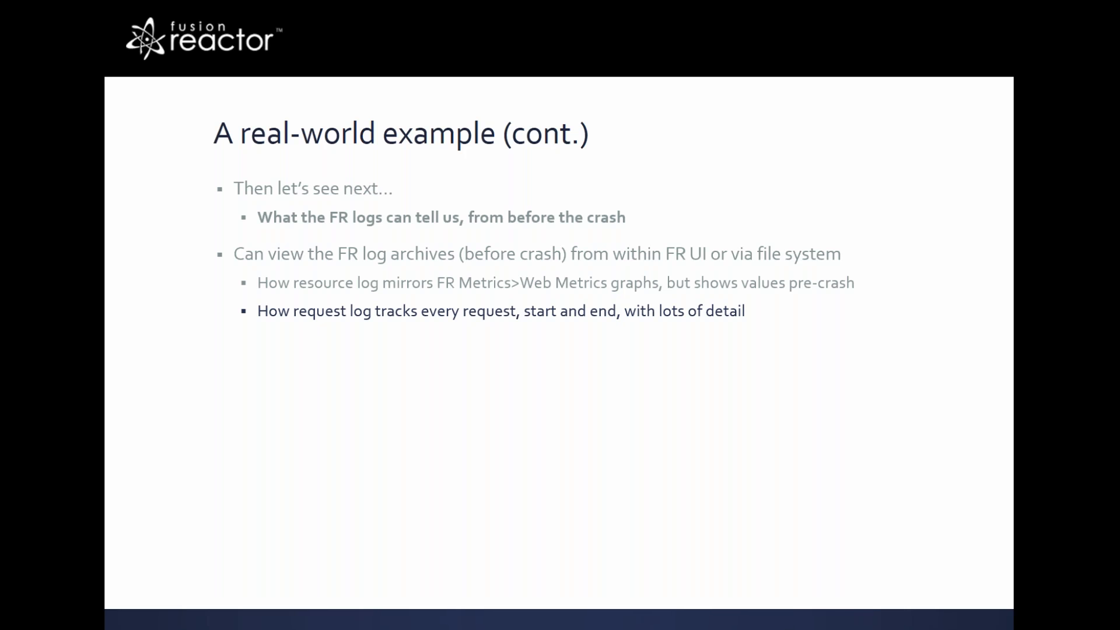
- Return to the fr-logrotator-plugin folder and open request.log in a maximized viewer window
{"action": "key", "text": "alt+Tab"}
{"action": "scroll", "coordinate": [499, 408], "scroll_direction": "down", "scroll_amount": 3}
{"action": "left_click", "coordinate": [485, 502]}
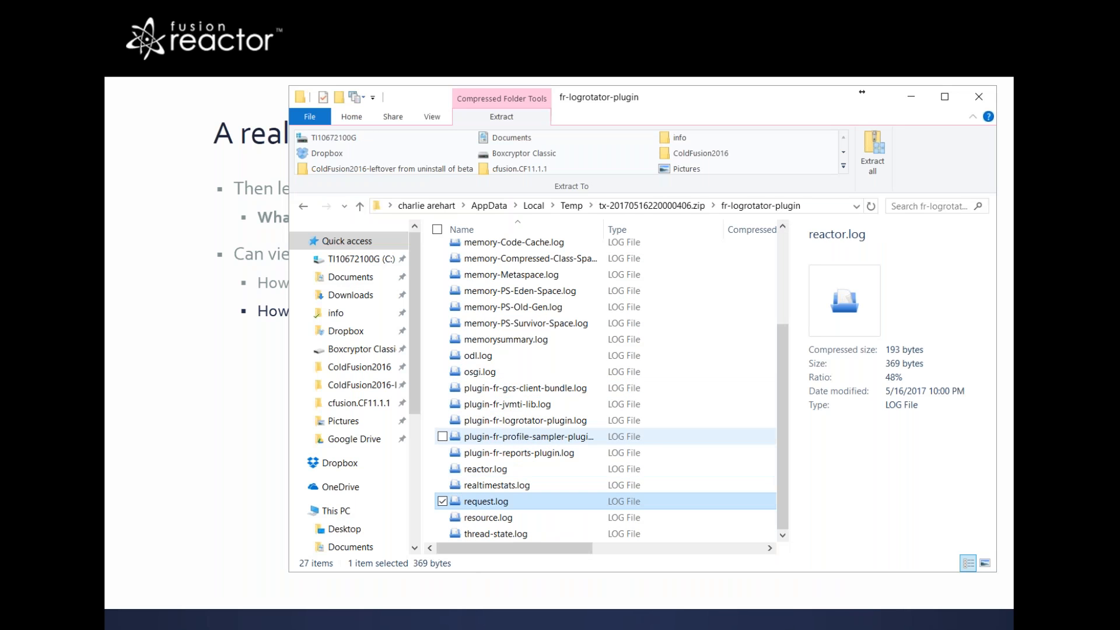
{"action": "double_click", "coordinate": [486, 502]}
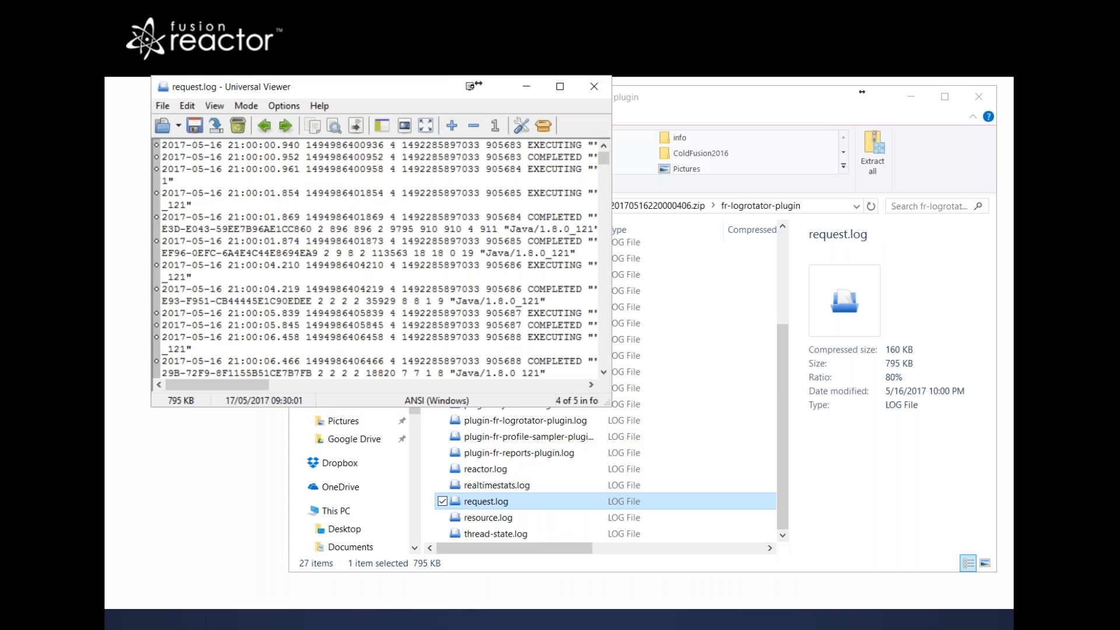
{"action": "key", "text": "super+Up"}
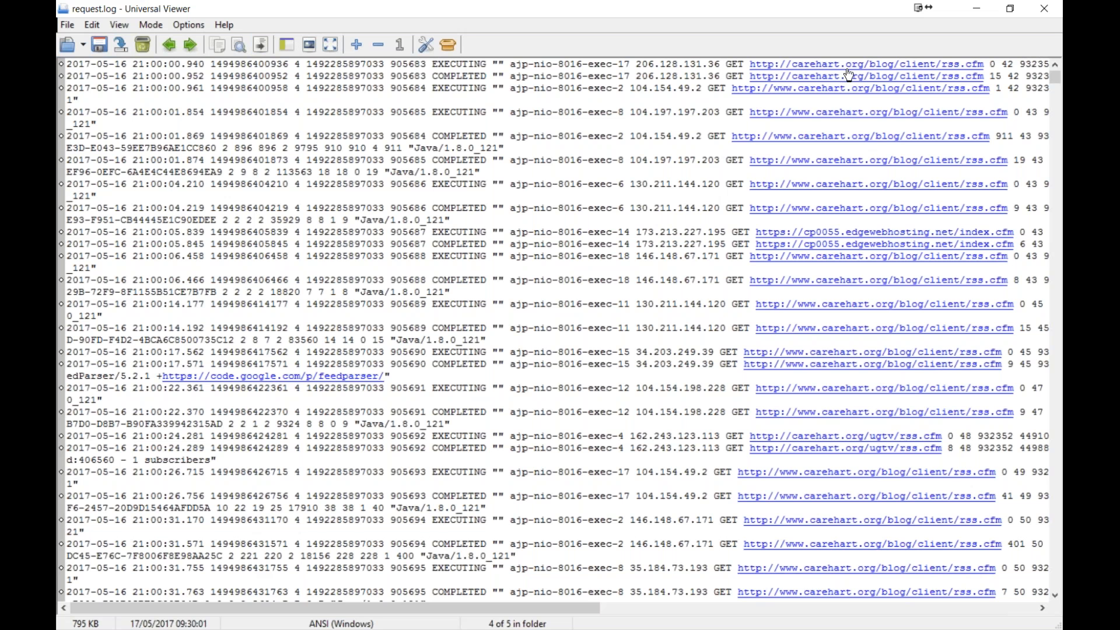
- Examine the EXECUTING and COMPLETED entries at the start and end of request.log, and close the viewer
{"action": "left_click_drag", "start_coordinate": [999, 75], "coordinate": [989, 76]}
{"action": "left_click", "coordinate": [481, 153]}
{"action": "key", "text": "ctrl+End"}
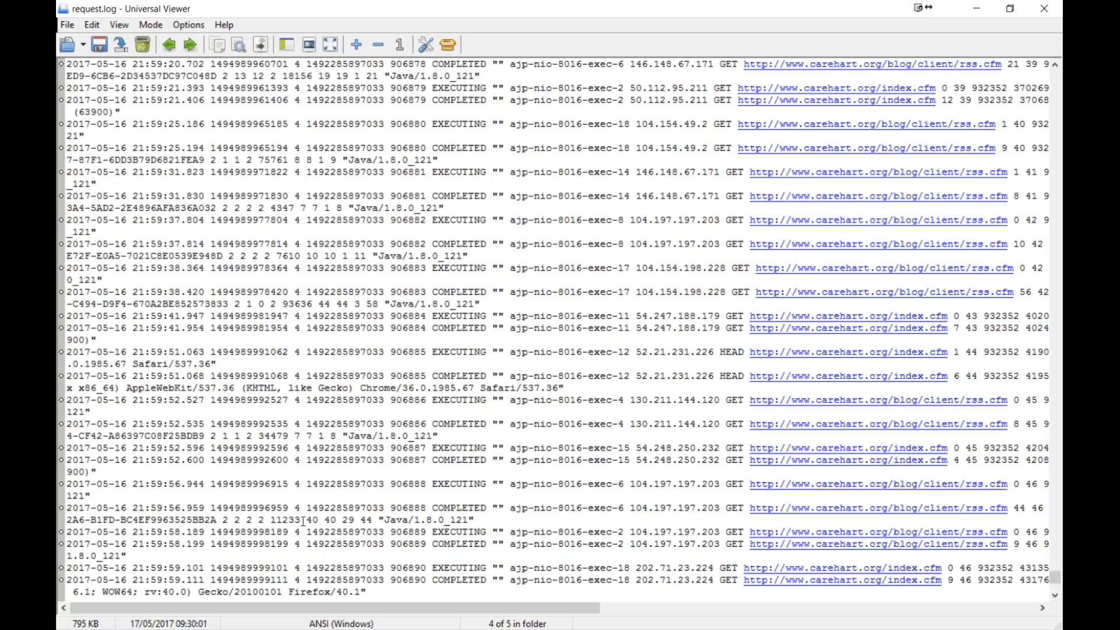
{"action": "key", "text": "Escape"}
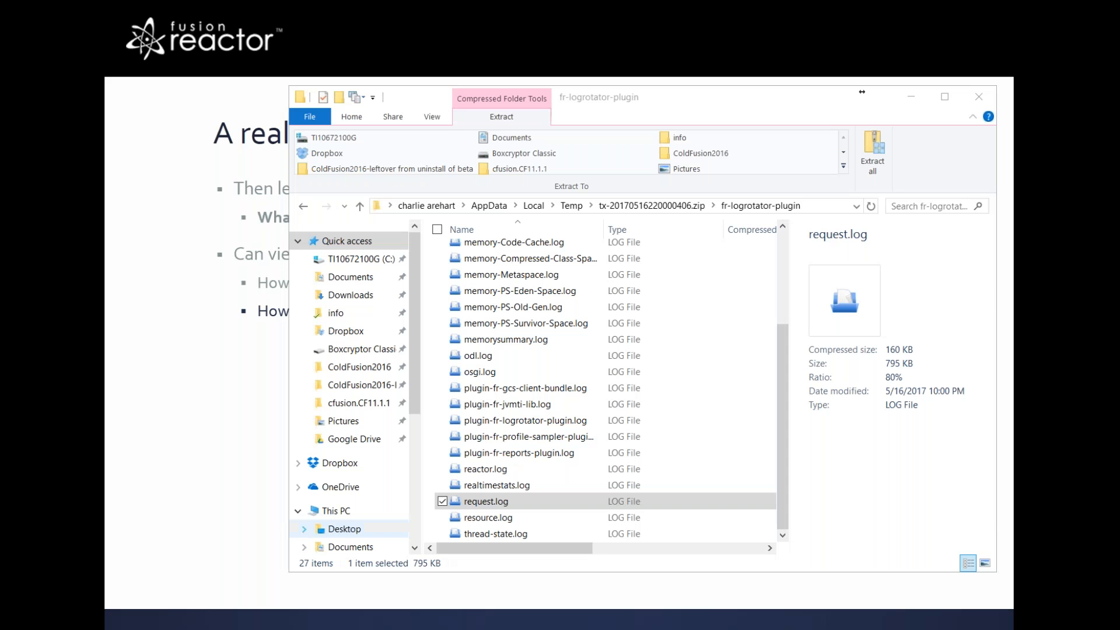
{"action": "key", "text": "alt+Tab"}
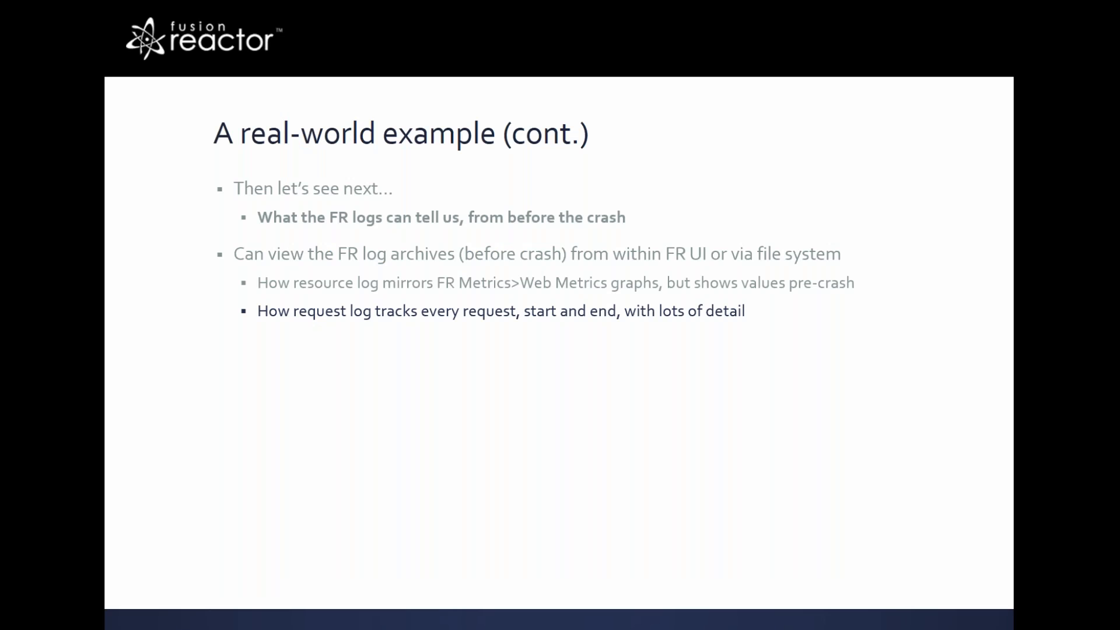
{"action": "key", "text": "Right"}
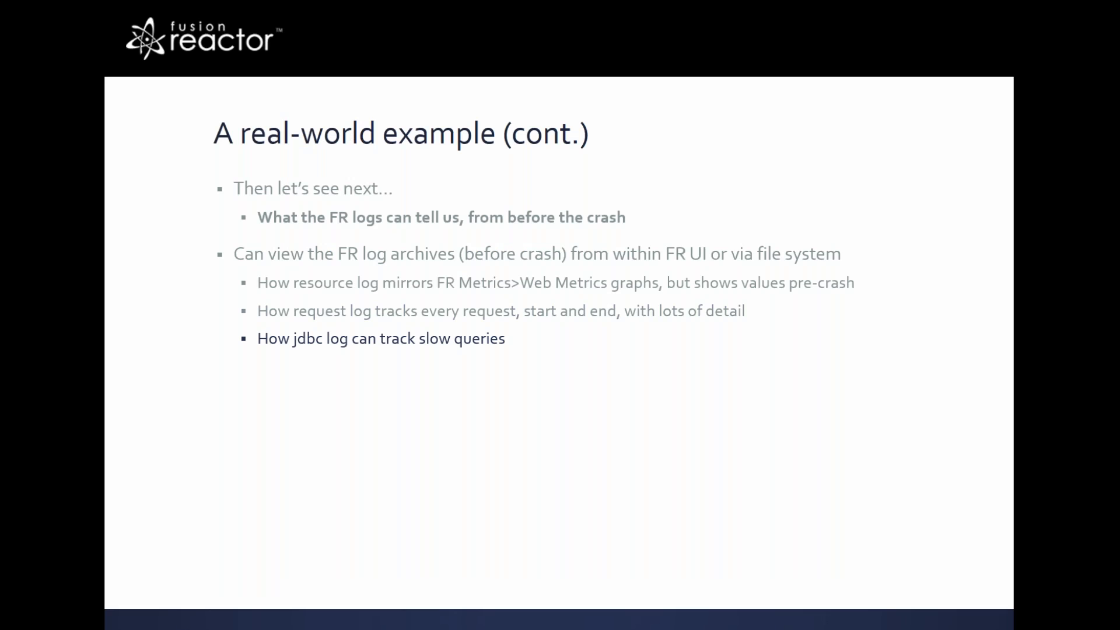
- Switch to FusionReactor in the browser and open the JDBC settings
{"action": "key", "text": "alt+Tab"}
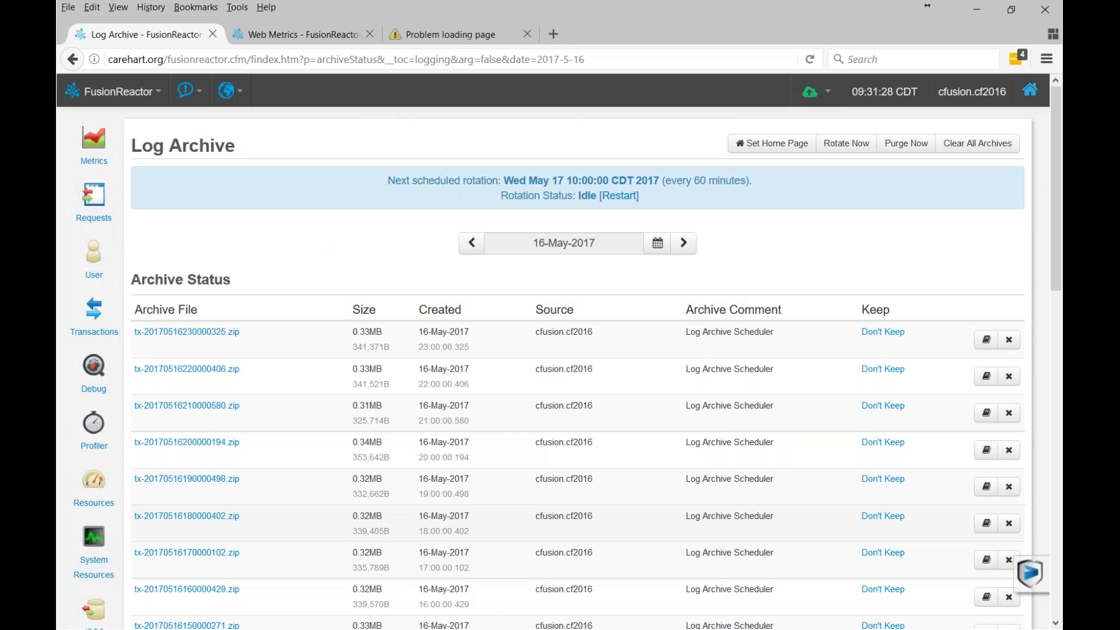
{"action": "mouse_move", "coordinate": [103, 399]}
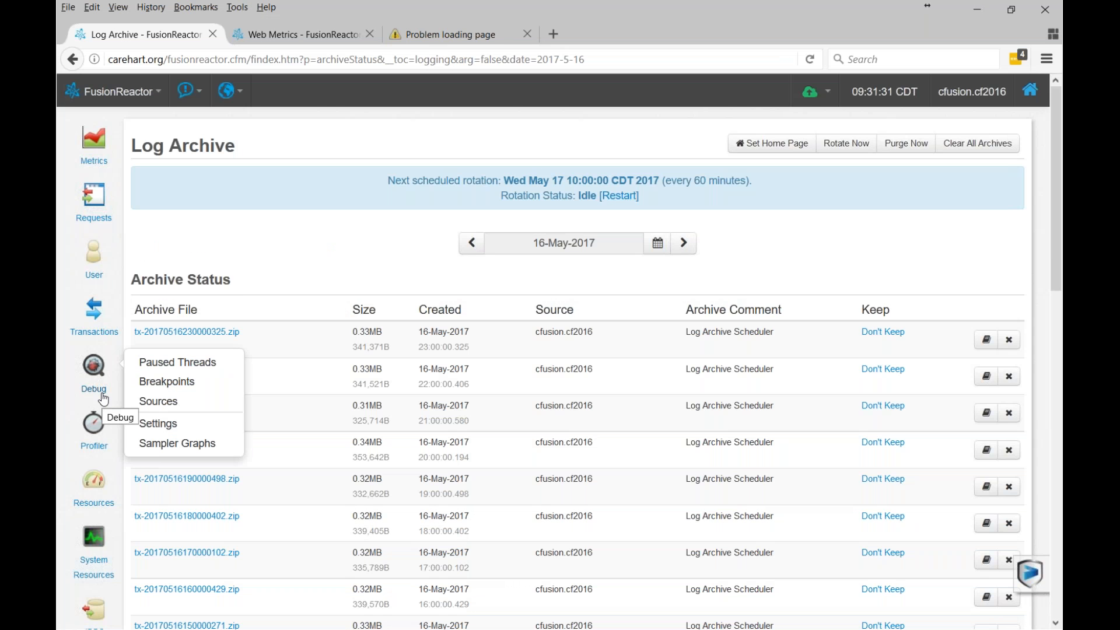
{"action": "mouse_move", "coordinate": [92, 618]}
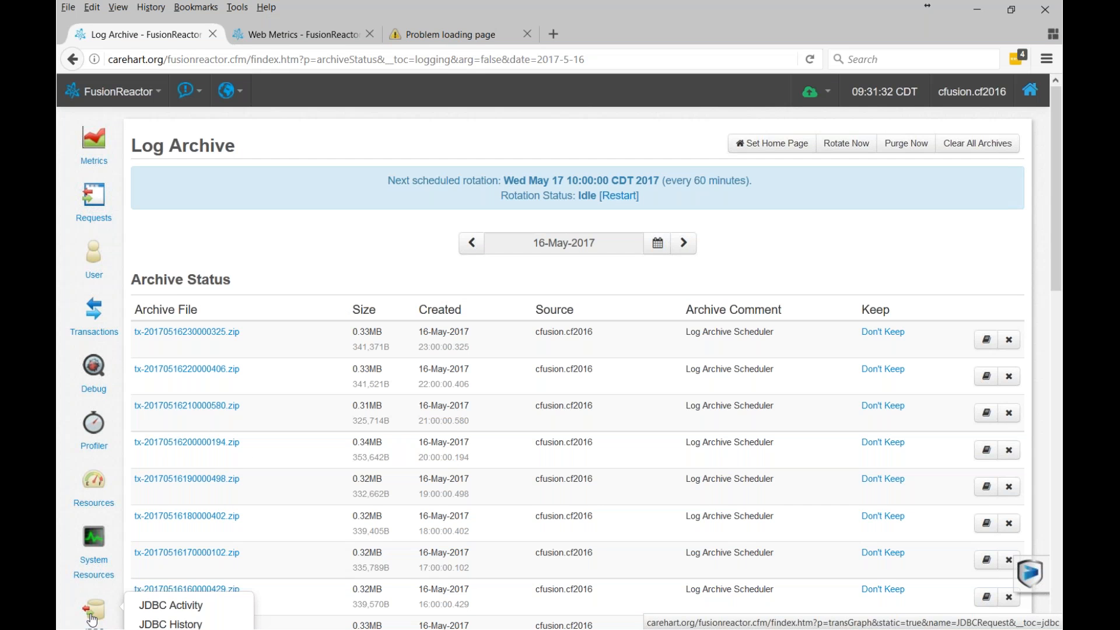
{"action": "scroll", "coordinate": [92, 620], "scroll_direction": "down", "scroll_amount": 1}
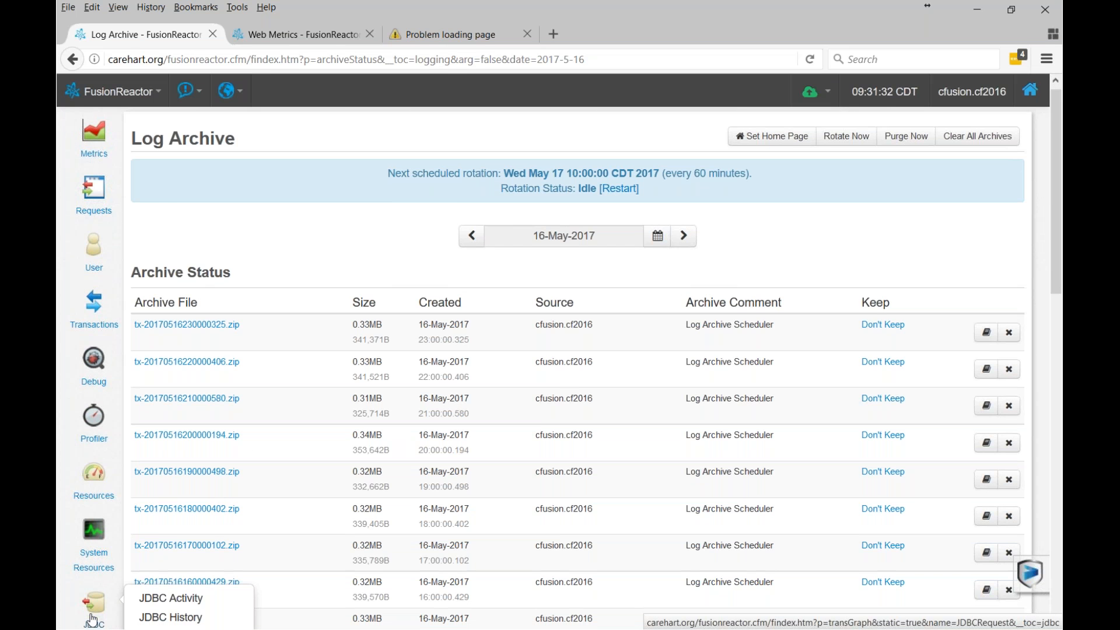
{"action": "scroll", "coordinate": [91, 619], "scroll_direction": "down", "scroll_amount": 2}
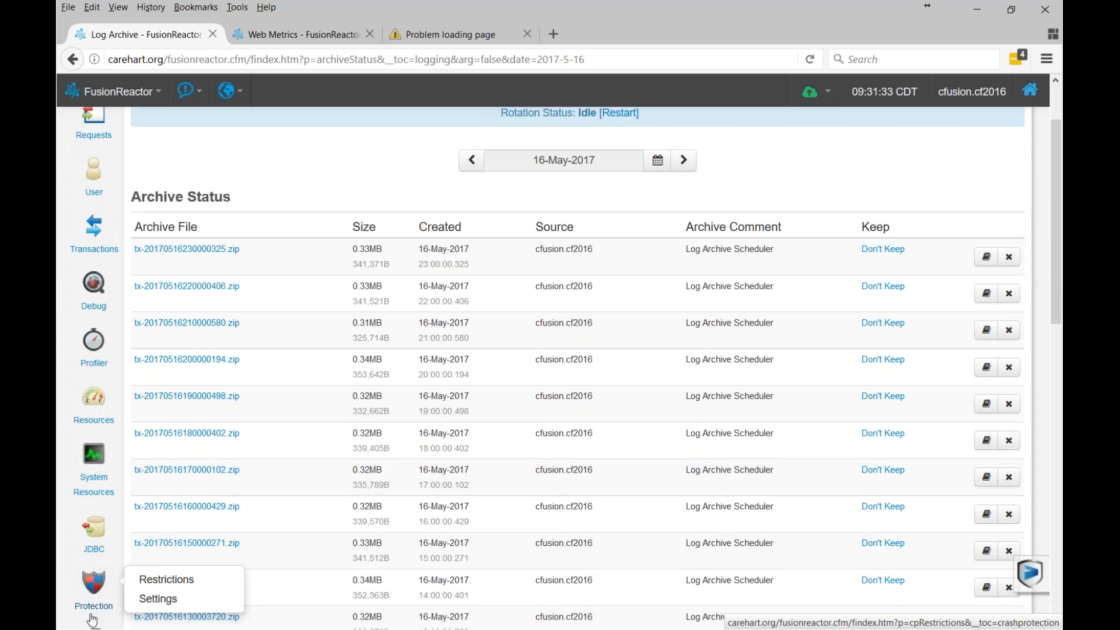
{"action": "scroll", "coordinate": [92, 620], "scroll_direction": "down", "scroll_amount": 3}
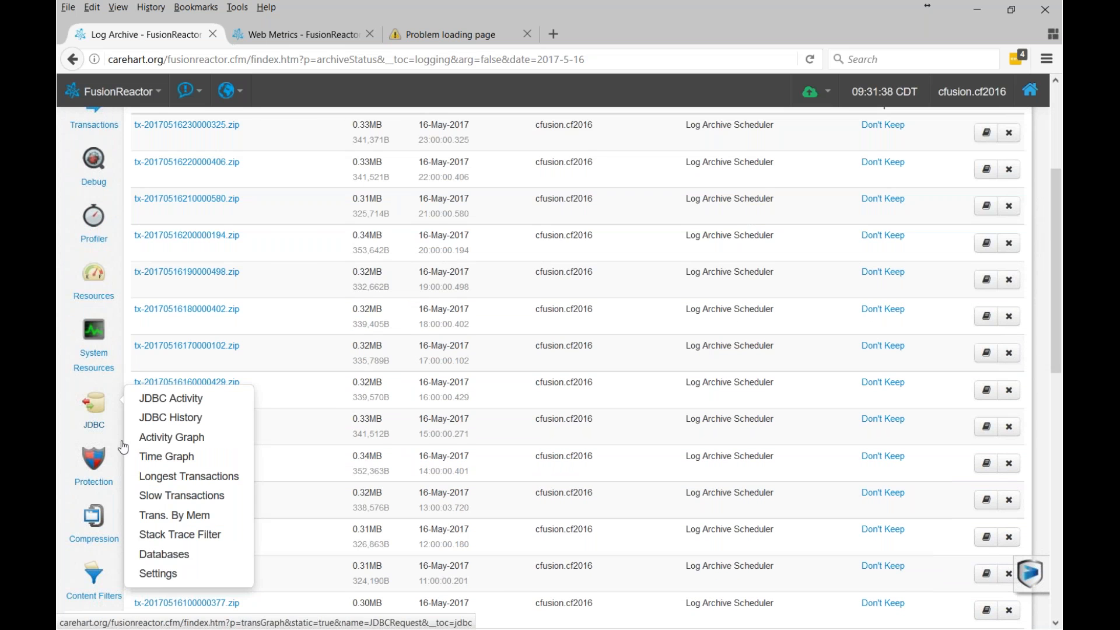
{"action": "left_click", "coordinate": [150, 575]}
- Review the JDBC Logging choices and go to the Only Log Queries Slower Than threshold
{"action": "left_click", "coordinate": [397, 272]}
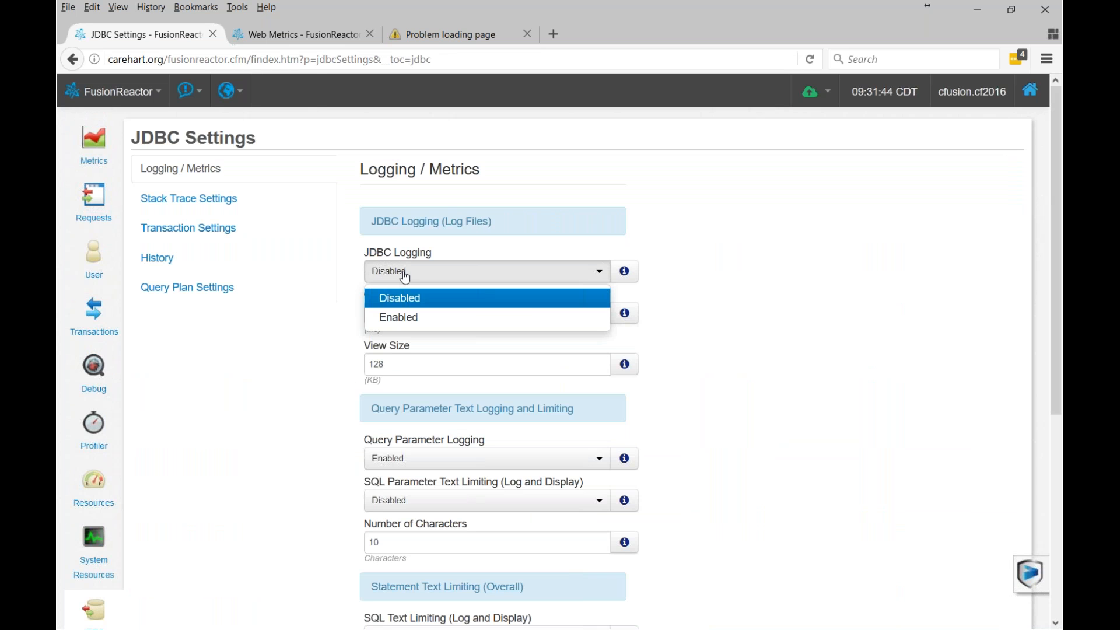
{"action": "left_click", "coordinate": [405, 276]}
{"action": "left_click", "coordinate": [402, 314]}
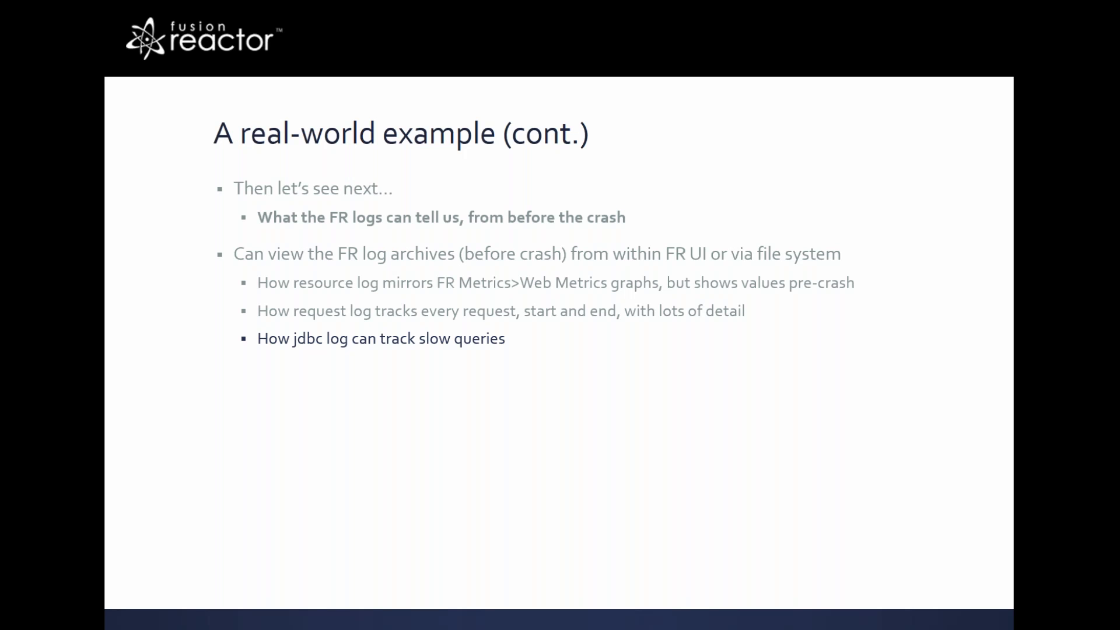
{"action": "key", "text": "Right"}
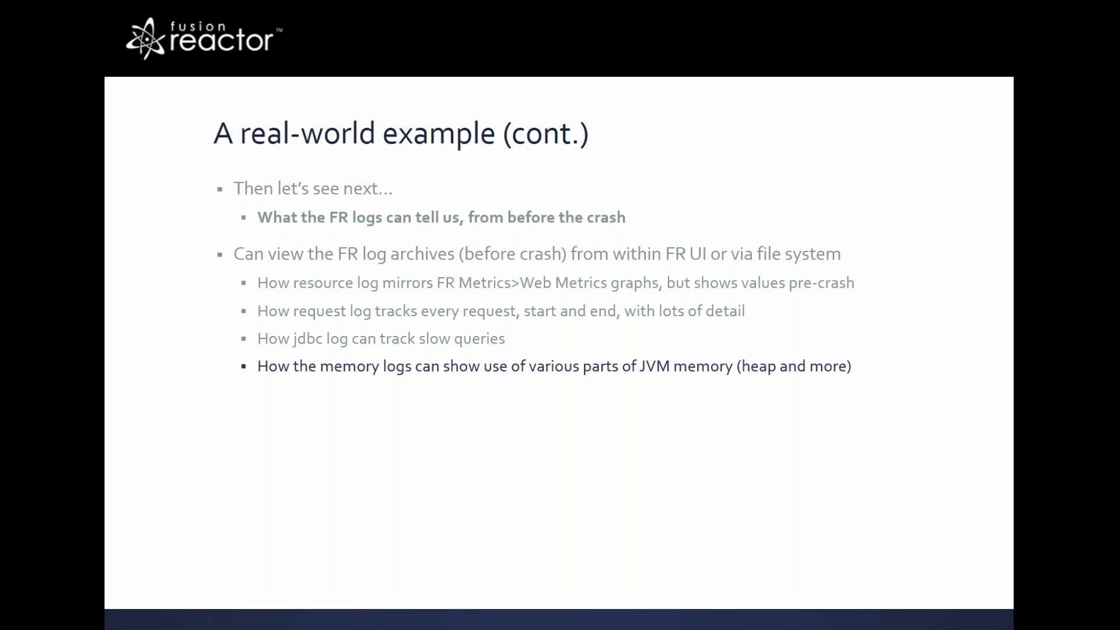
{"action": "key", "text": "Right"}
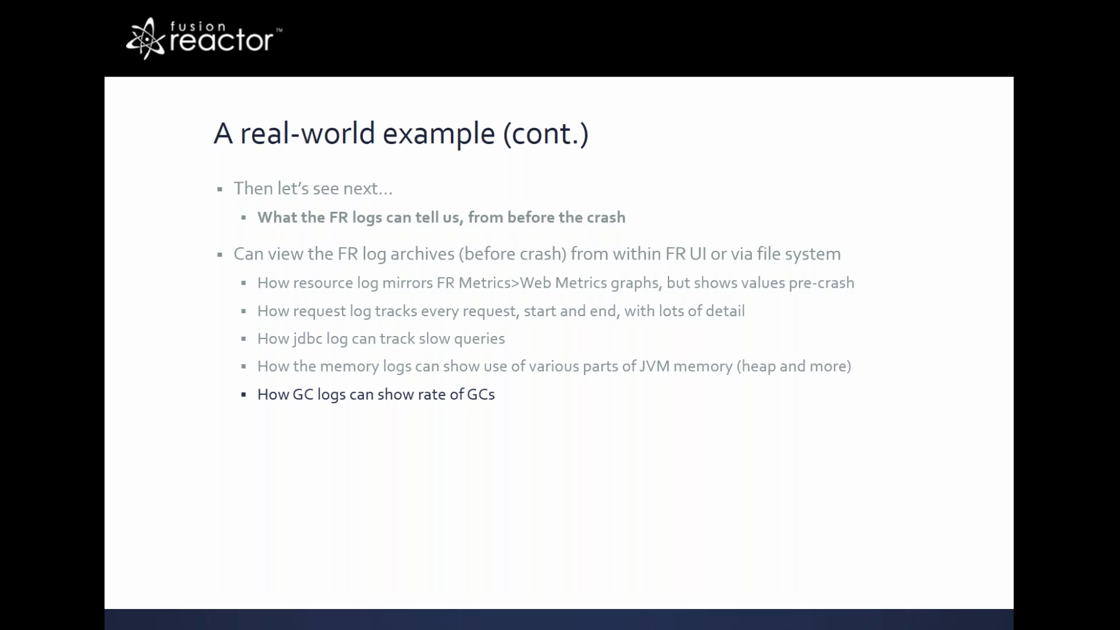
{"action": "key", "text": "Right"}
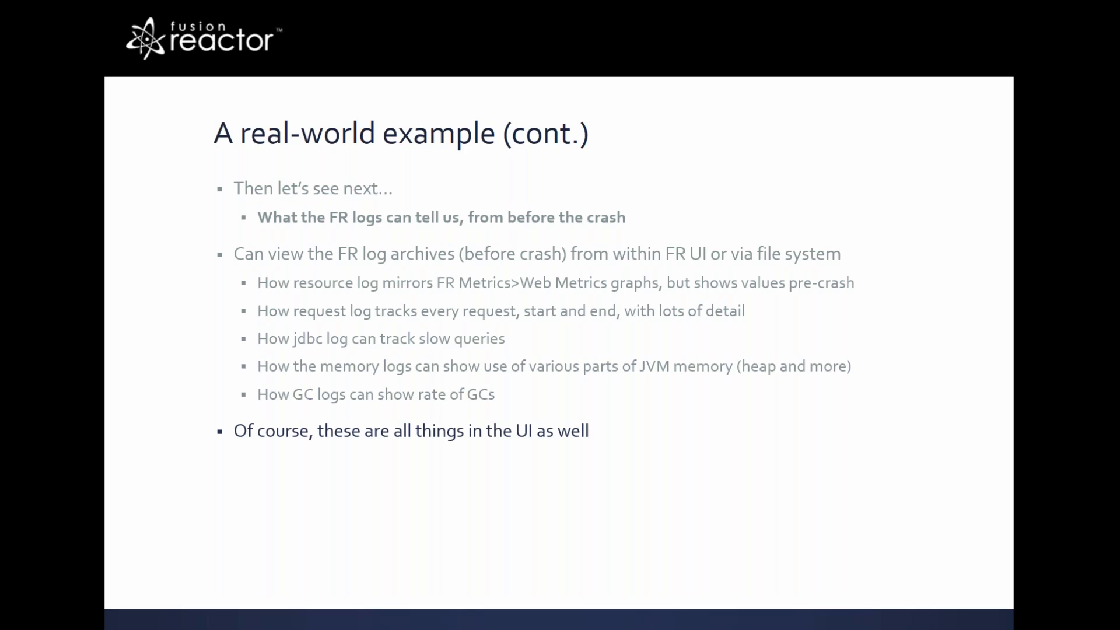
- Return to FusionReactor in the browser and open the Longest Transactions list for web requests
{"action": "left_click", "coordinate": [368, 313]}
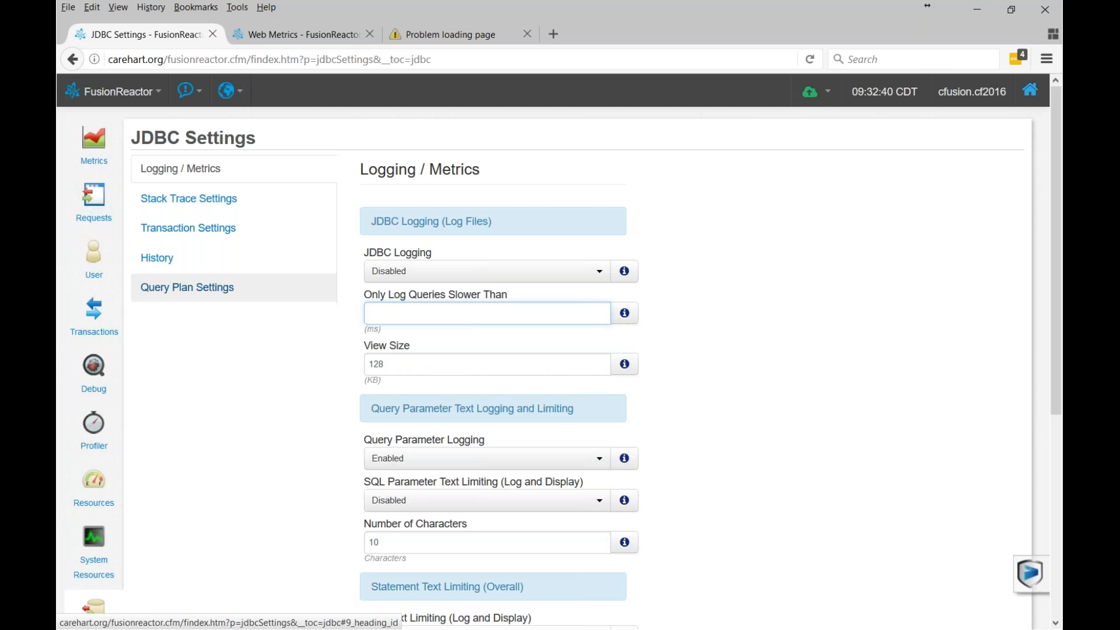
{"action": "left_click", "coordinate": [187, 287]}
{"action": "mouse_move", "coordinate": [91, 199]}
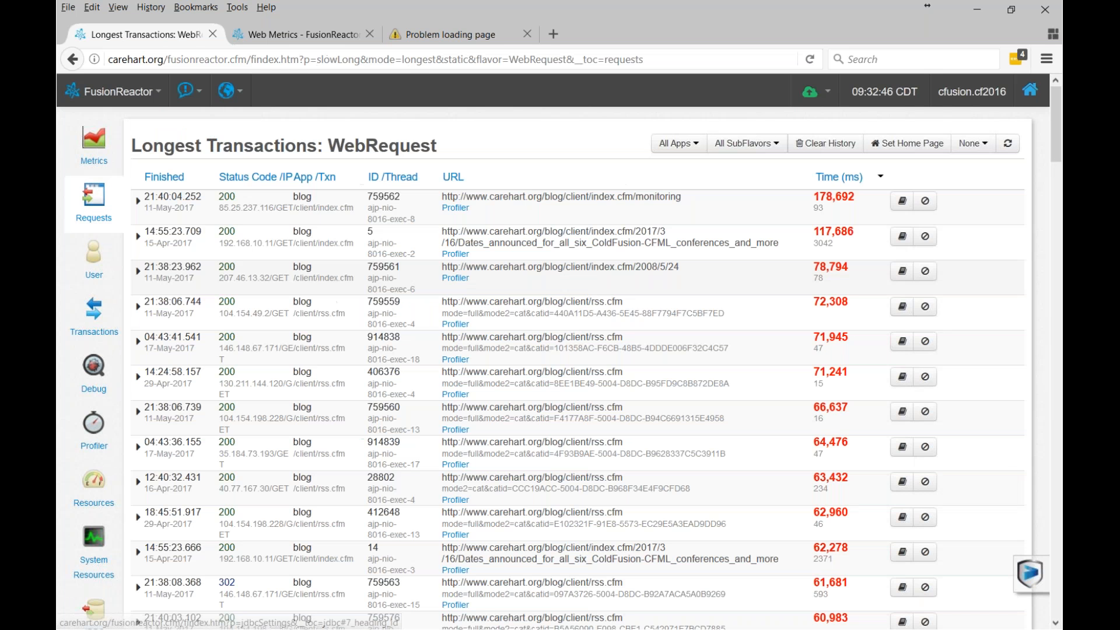
- Open the Longest Transactions list for JDBC requests
{"action": "left_click_drag", "start_coordinate": [159, 272], "coordinate": [95, 538]}
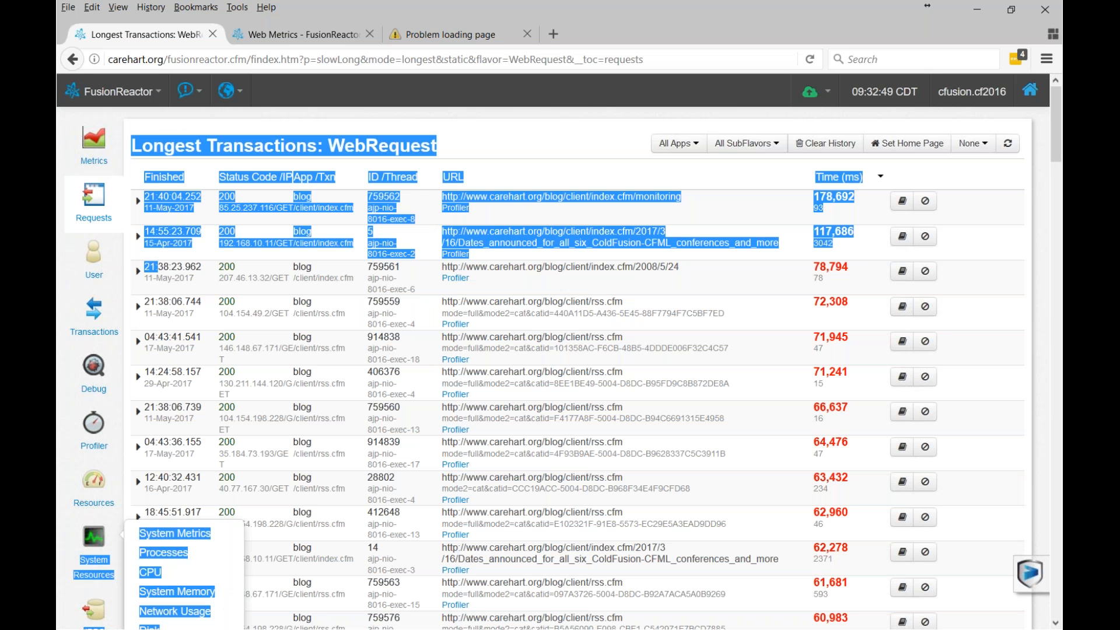
{"action": "scroll", "coordinate": [550, 371], "scroll_direction": "down", "scroll_amount": 1}
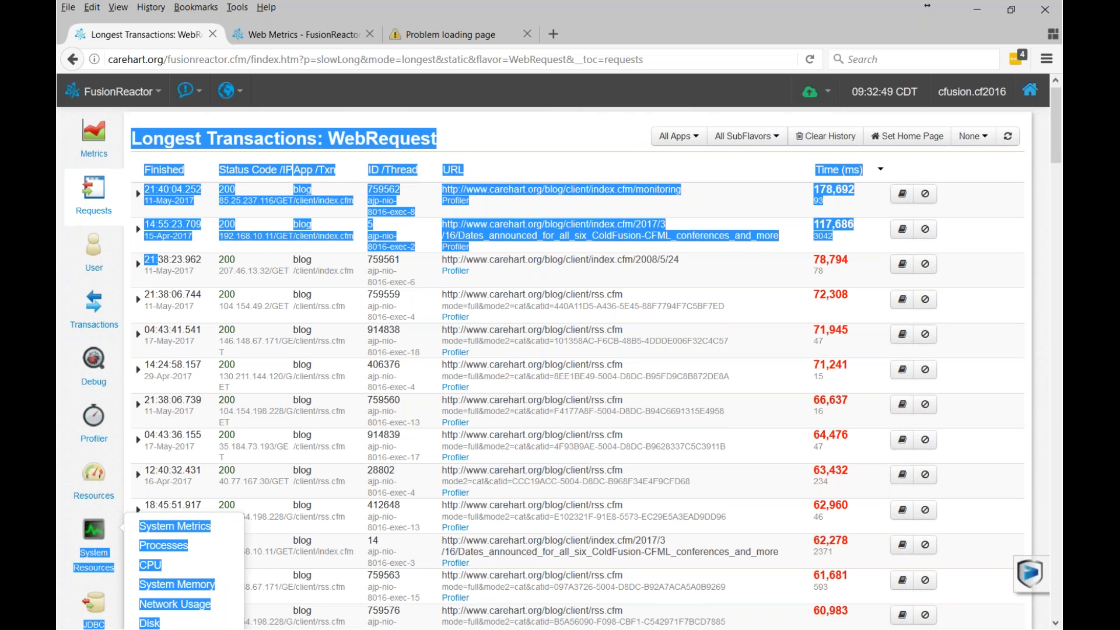
{"action": "scroll", "coordinate": [94, 537], "scroll_direction": "down", "scroll_amount": 2}
{"action": "mouse_move", "coordinate": [94, 495]}
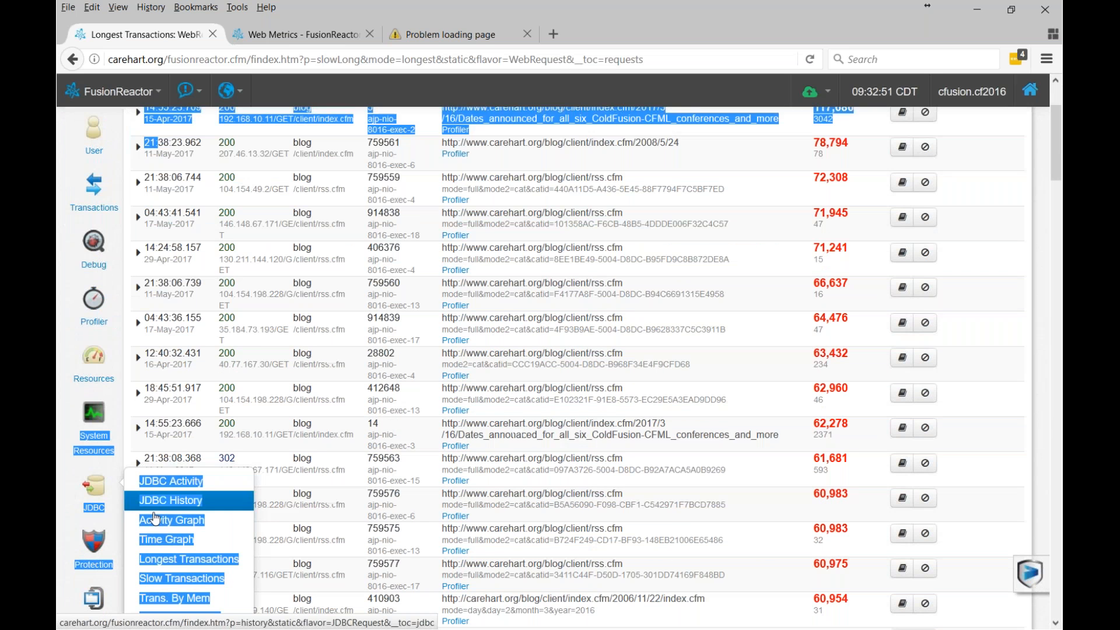
{"action": "scroll", "coordinate": [157, 537], "scroll_direction": "up", "scroll_amount": 2}
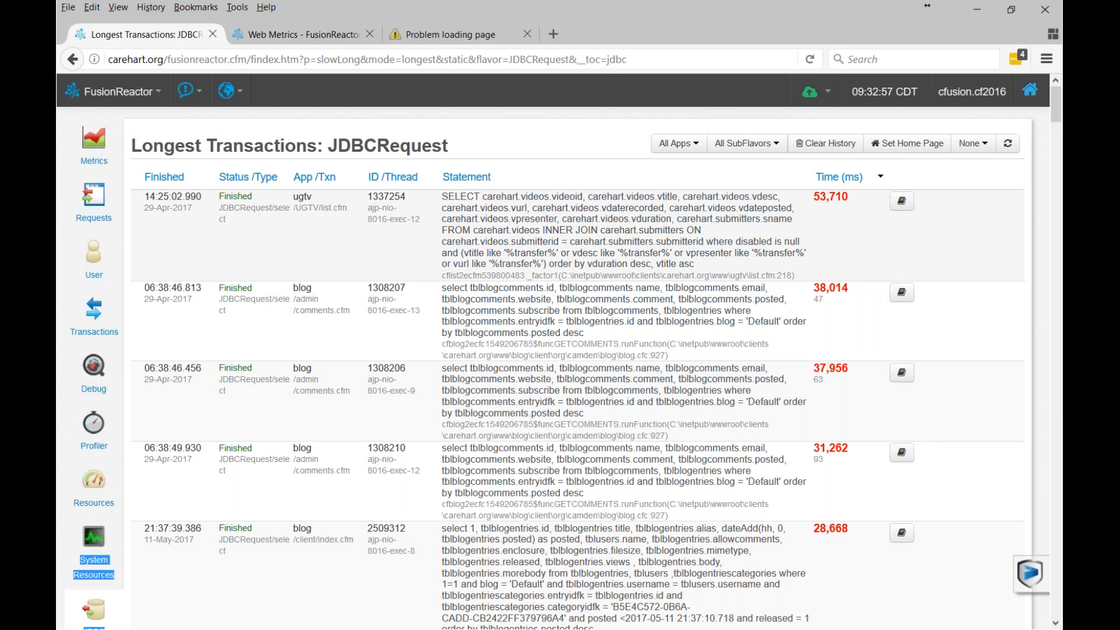
- Look over the longest JDBC transactions and open the Slow Transactions list for JDBC requests
{"action": "mouse_move", "coordinate": [106, 544]}
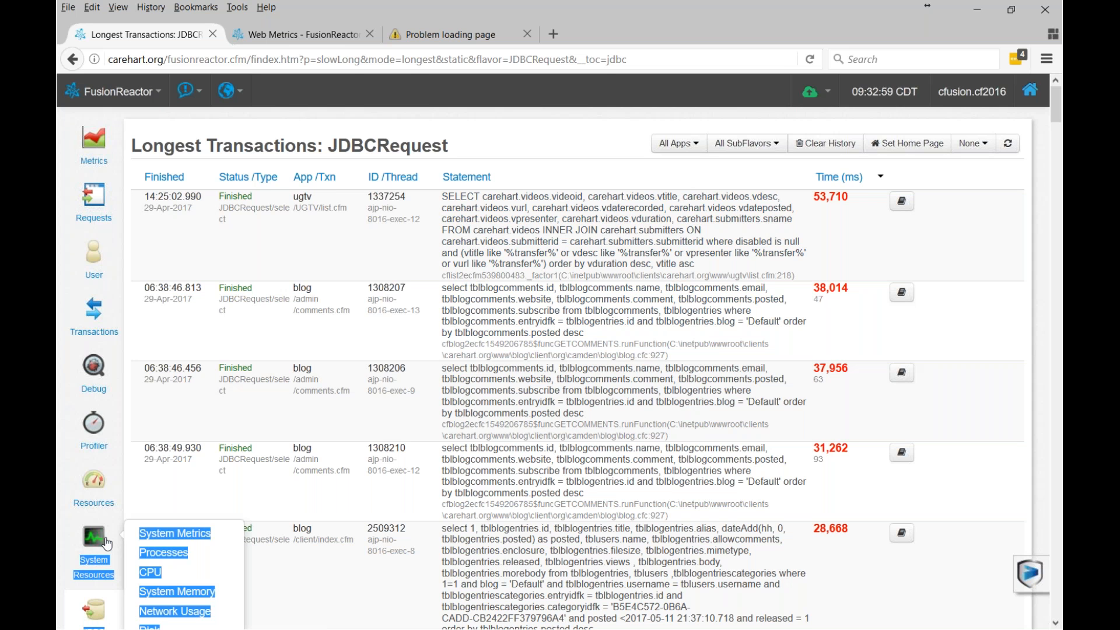
{"action": "scroll", "coordinate": [107, 544], "scroll_direction": "down", "scroll_amount": 1}
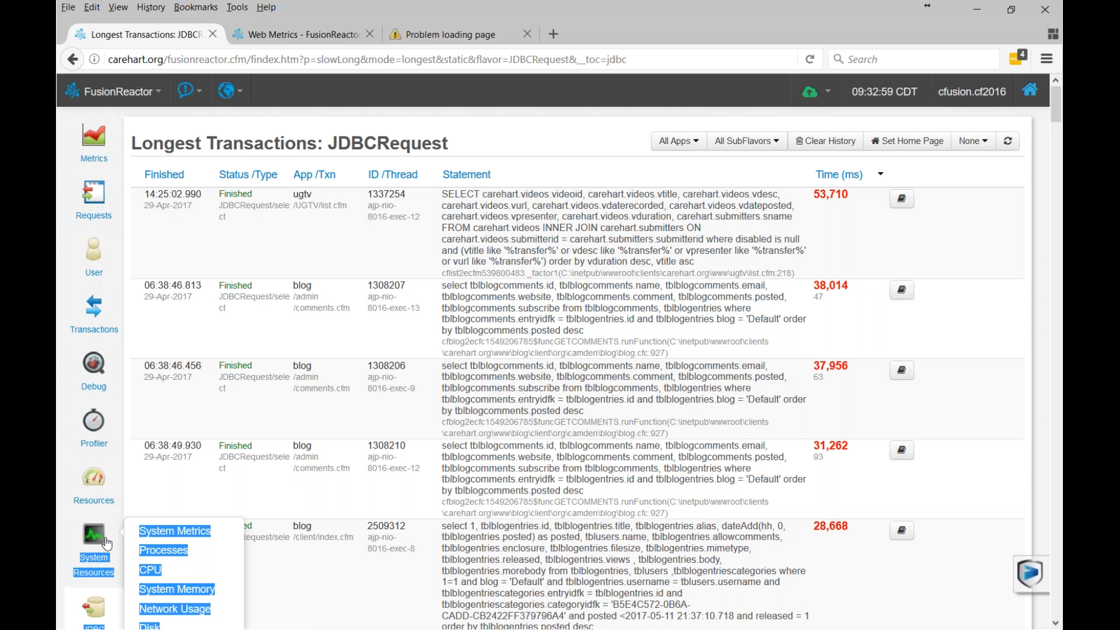
{"action": "scroll", "coordinate": [239, 396], "scroll_direction": "down", "scroll_amount": 3}
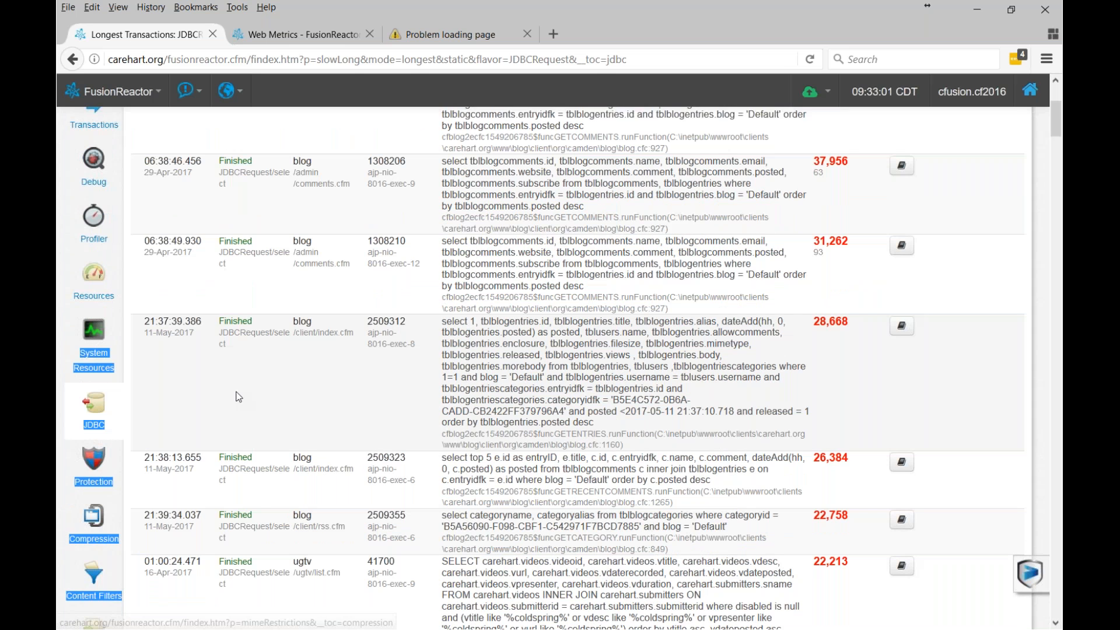
{"action": "mouse_move", "coordinate": [94, 408]}
{"action": "scroll", "coordinate": [172, 497], "scroll_direction": "up", "scroll_amount": 3}
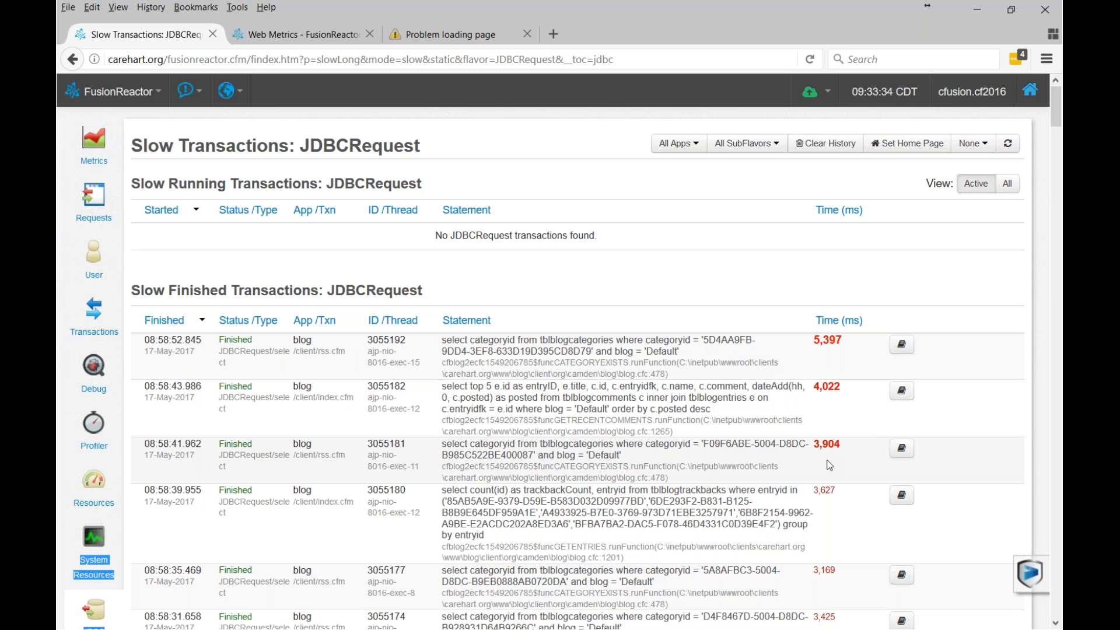
- Look over the slow finished JDBC transactions and open the Garbage Collection graphs among the resource metrics
{"action": "scroll", "coordinate": [829, 465], "scroll_direction": "down", "scroll_amount": 1}
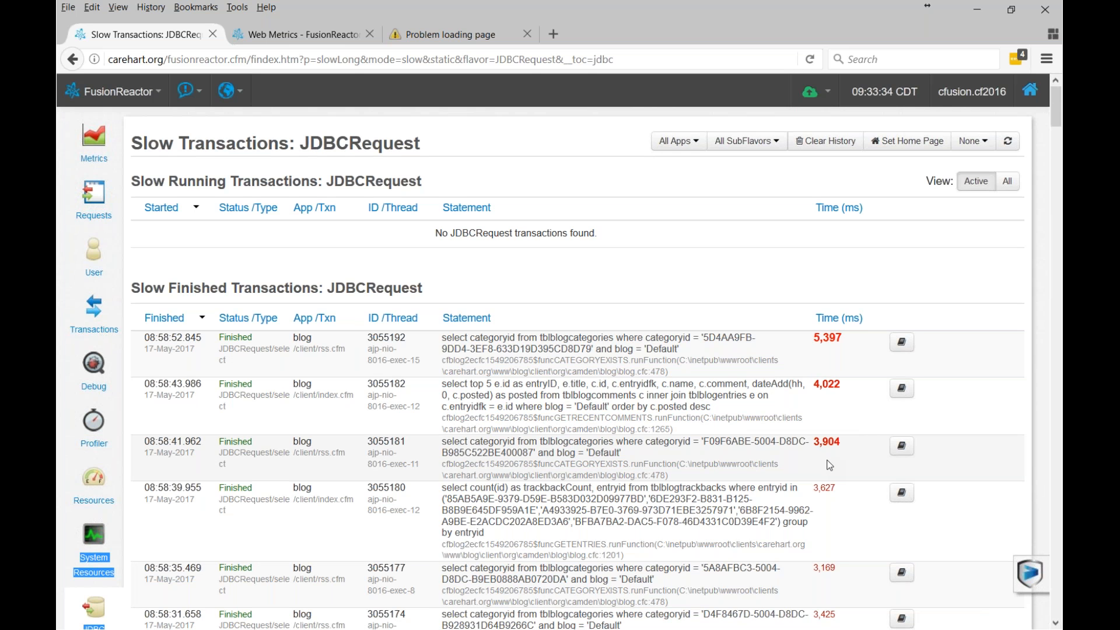
{"action": "scroll", "coordinate": [829, 465], "scroll_direction": "down", "scroll_amount": 3}
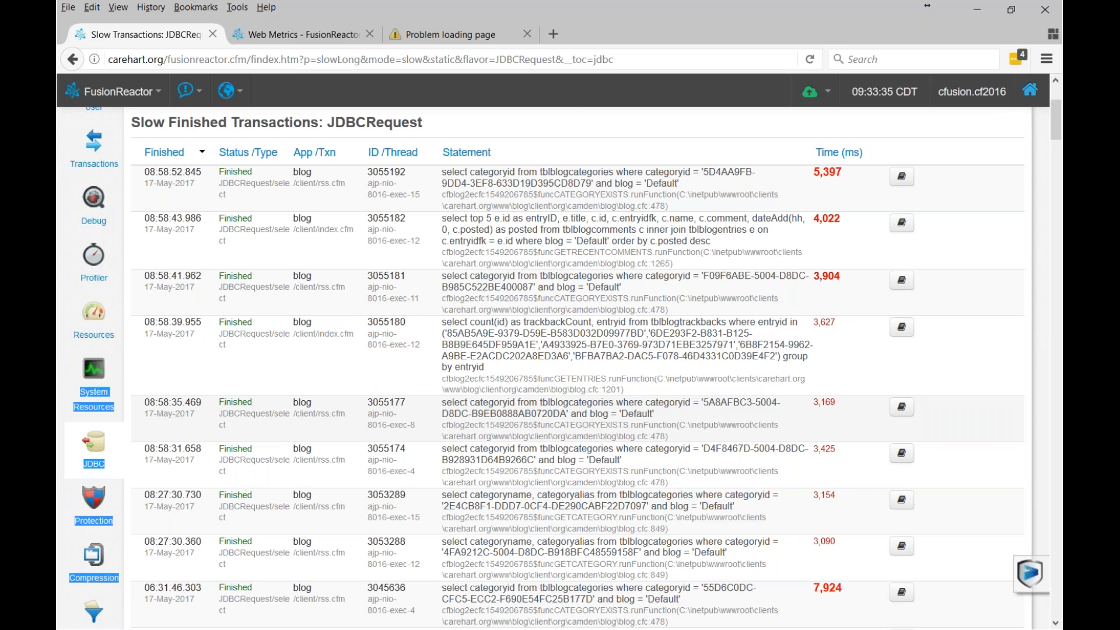
{"action": "scroll", "coordinate": [587, 364], "scroll_direction": "up", "scroll_amount": 3}
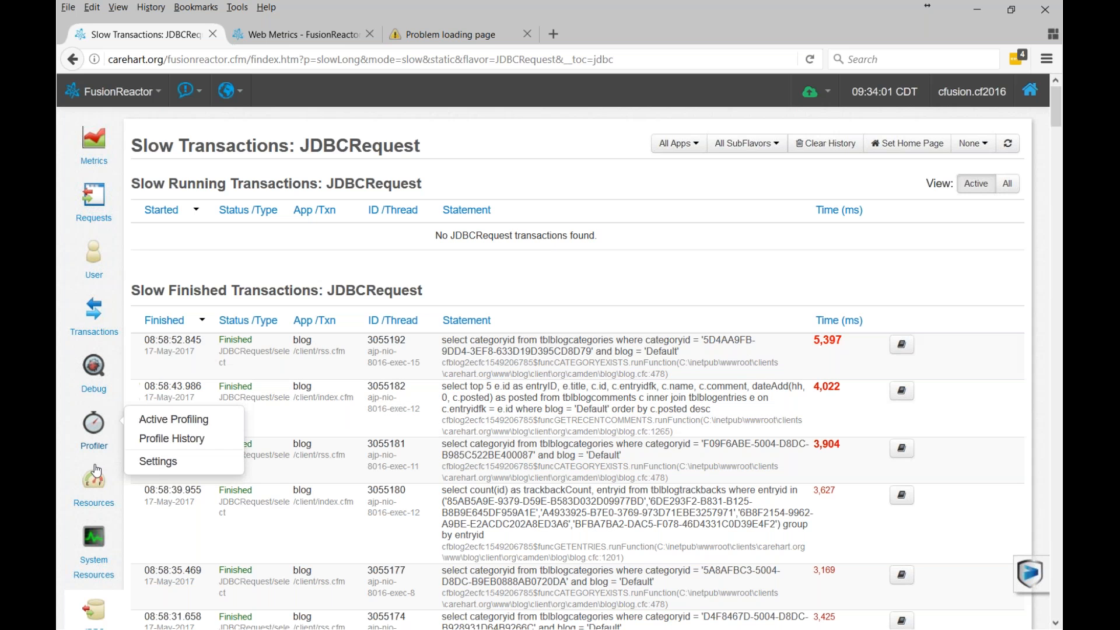
{"action": "mouse_move", "coordinate": [96, 481]}
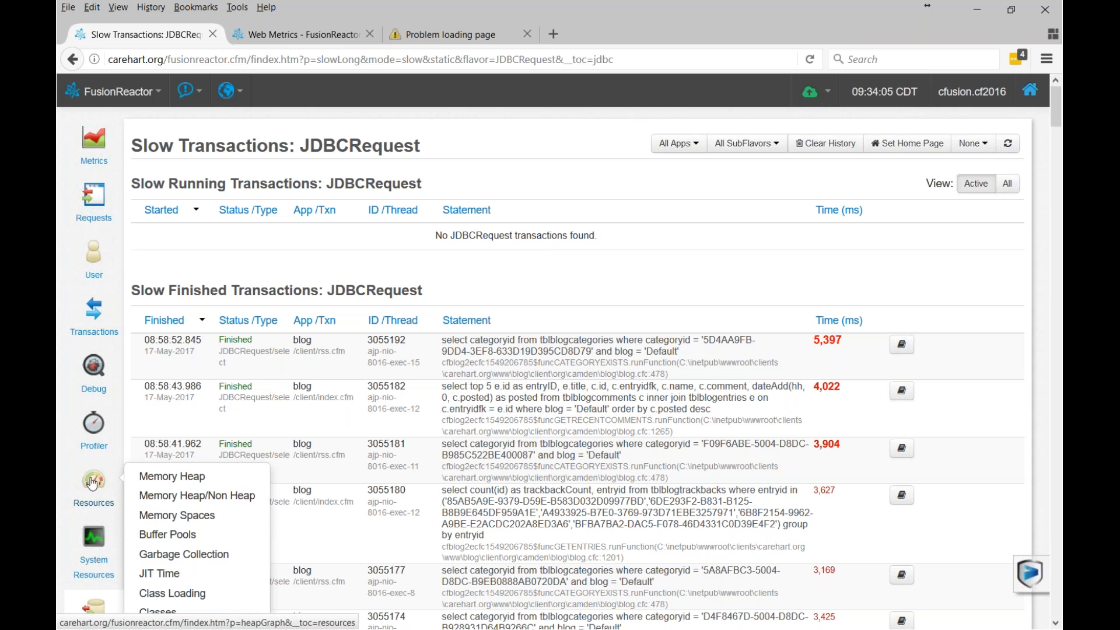
{"action": "left_click", "coordinate": [178, 554]}
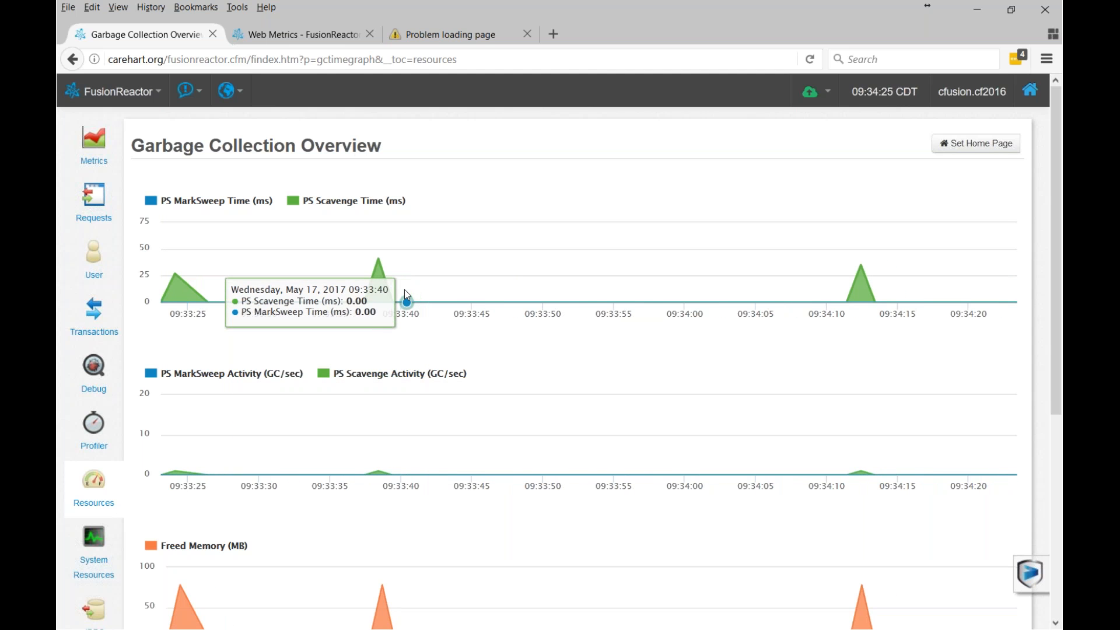
- Open the Memory Spaces graph among the resource metrics and switch it from PS Eden Space to Code Cache
{"action": "mouse_move", "coordinate": [125, 433]}
{"action": "mouse_move", "coordinate": [121, 487]}
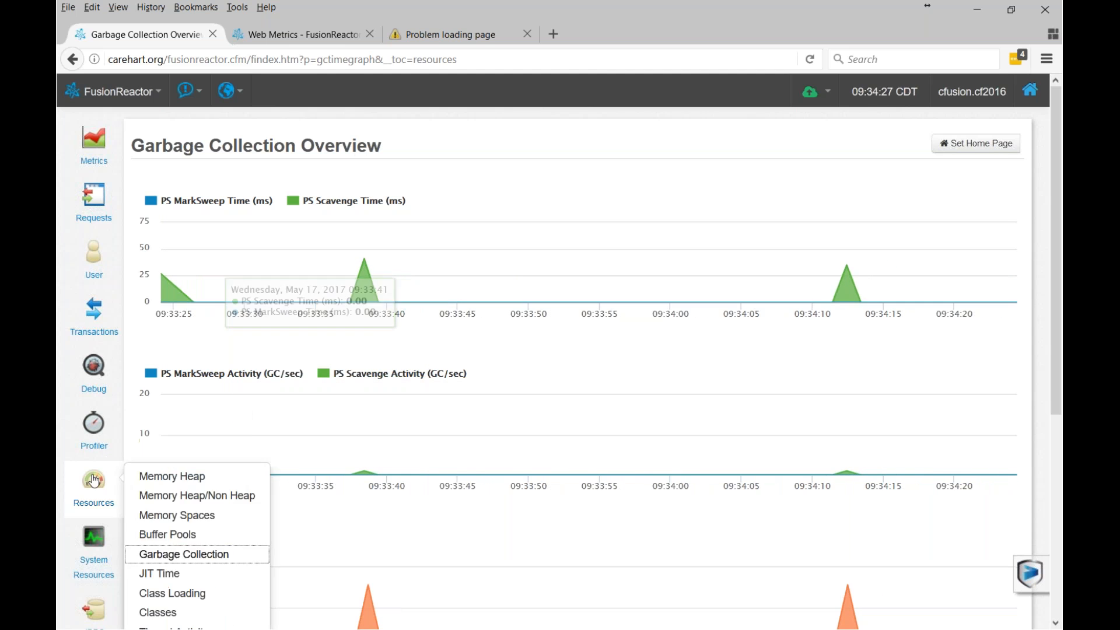
{"action": "left_click", "coordinate": [170, 516]}
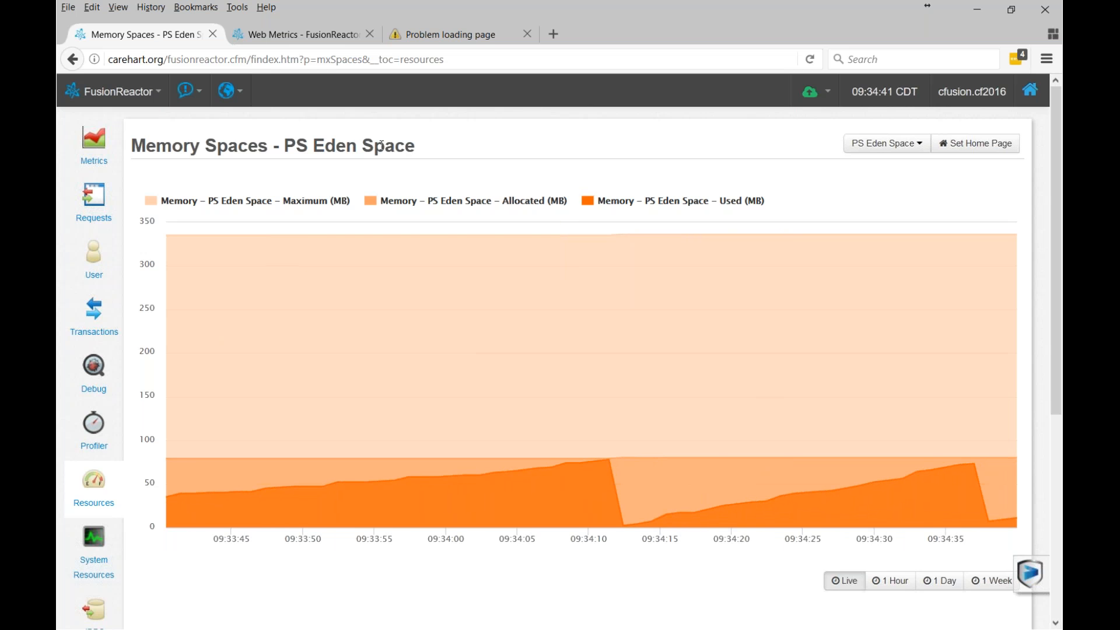
{"action": "left_click", "coordinate": [871, 148]}
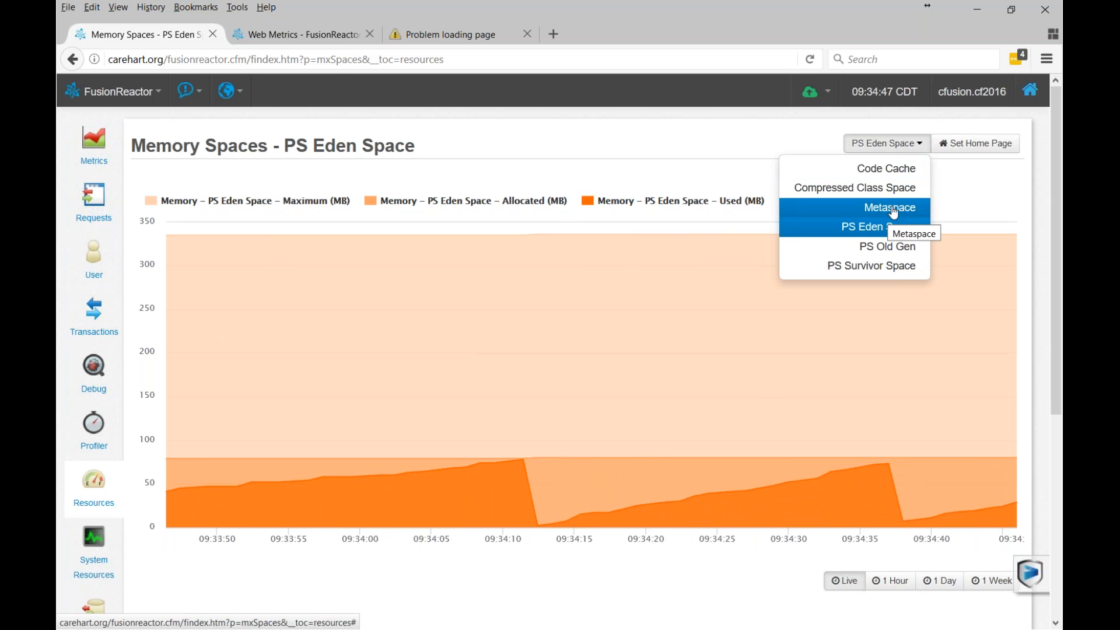
{"action": "left_click", "coordinate": [886, 169]}
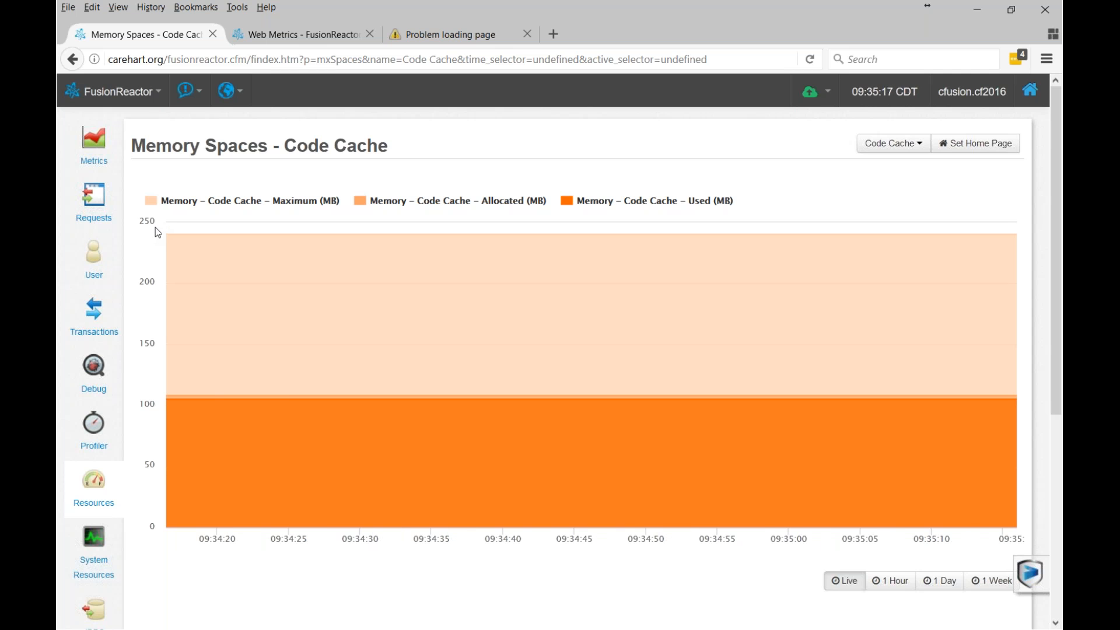
- Show the Code Cache memory graph over 1 Day and over 1 Week
{"action": "mouse_move", "coordinate": [291, 250]}
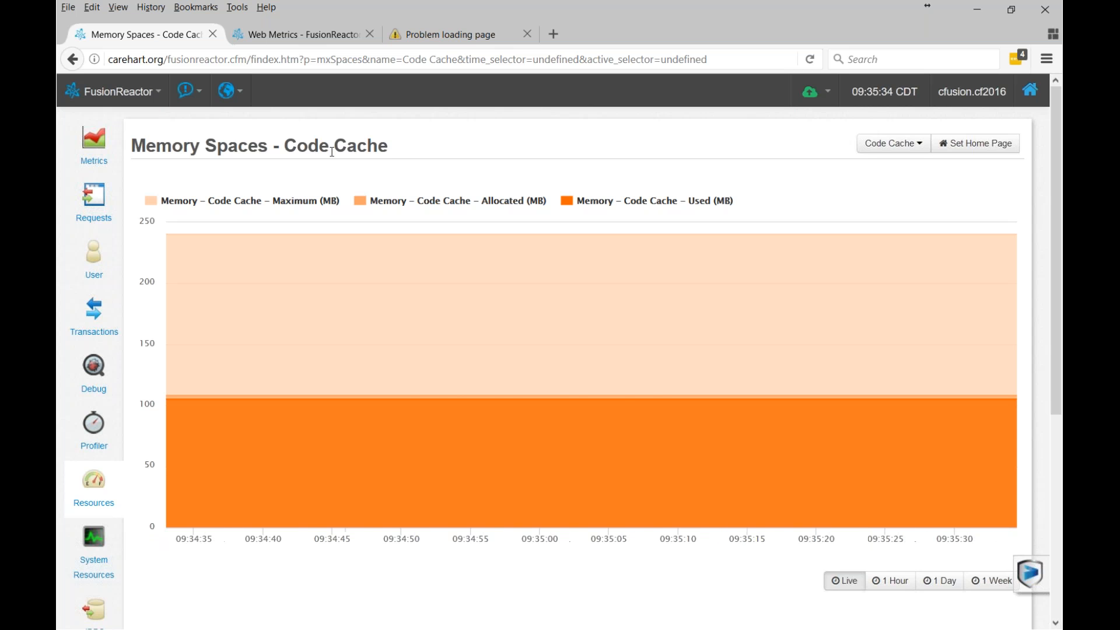
{"action": "left_click", "coordinate": [927, 585]}
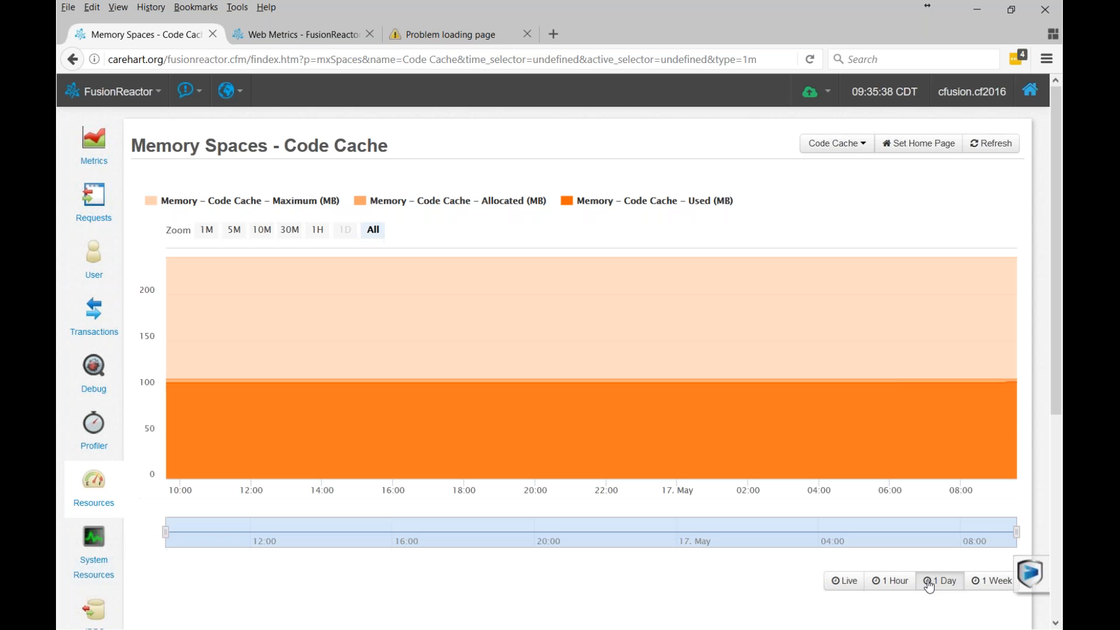
{"action": "left_click", "coordinate": [979, 585]}
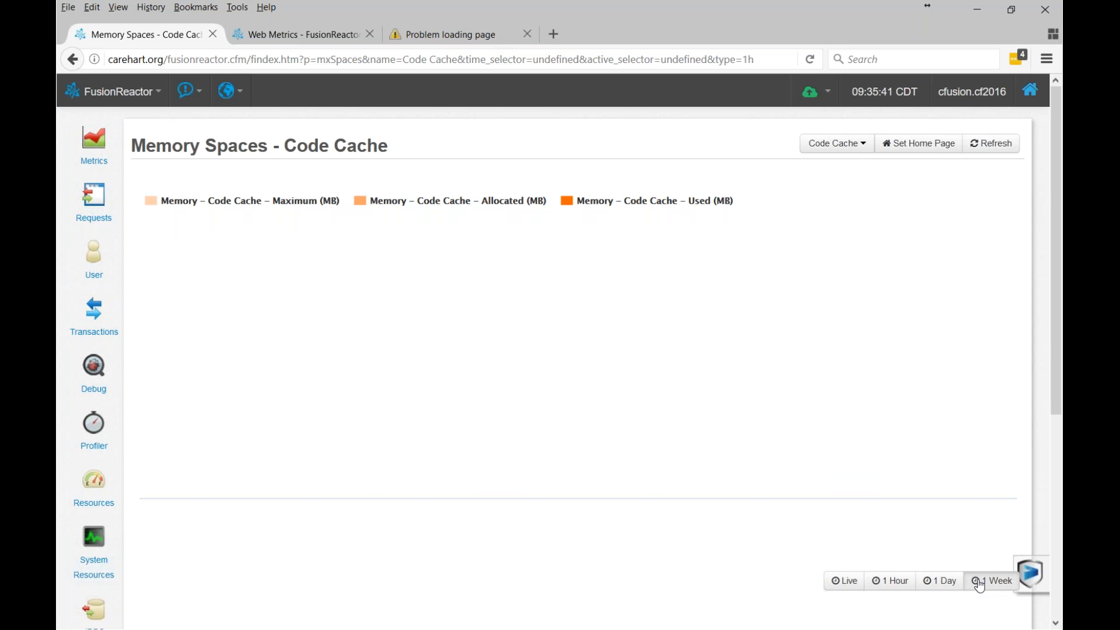
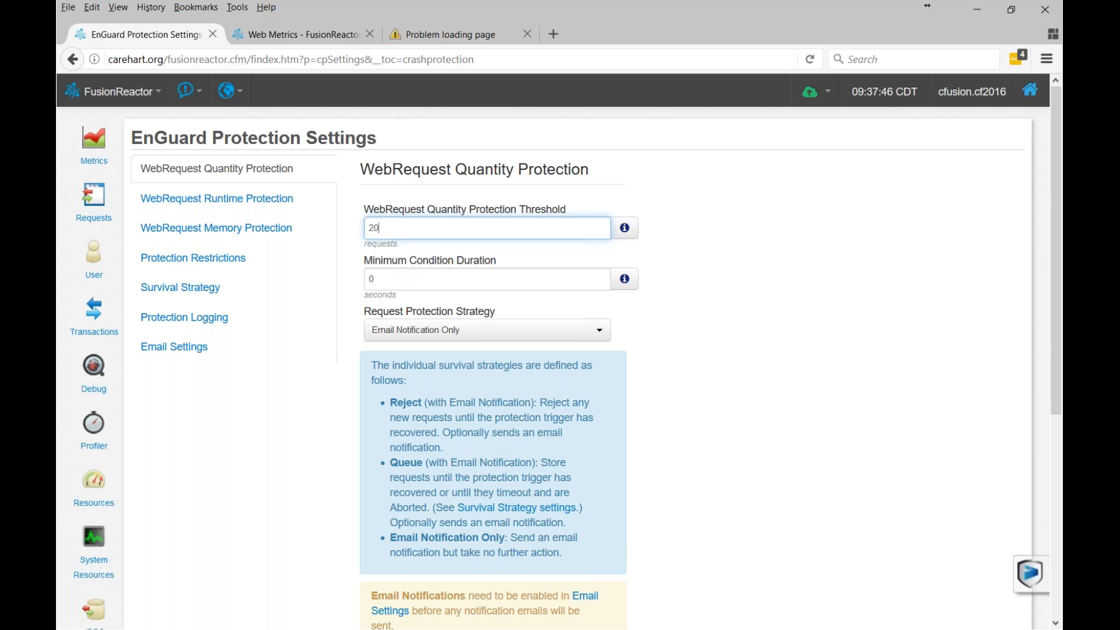
- Set the WebRequest Quantity Protection minimum condition duration to 20 seconds and save the FusionReactor settings
{"action": "left_click_drag", "start_coordinate": [387, 279], "coordinate": [361, 276]}
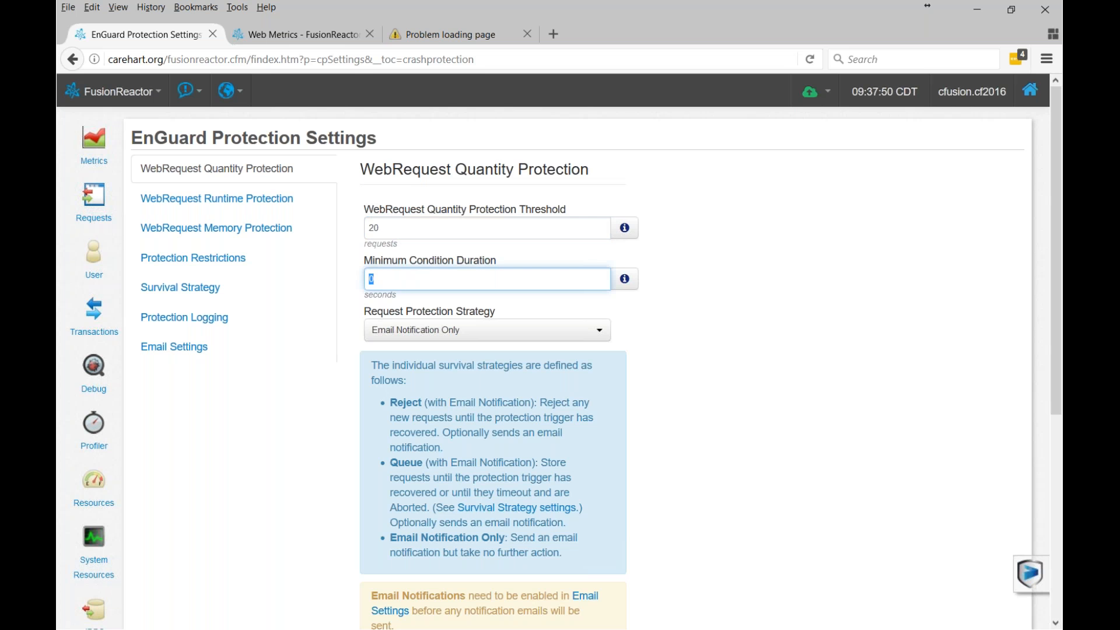
{"action": "type", "text": "20"}
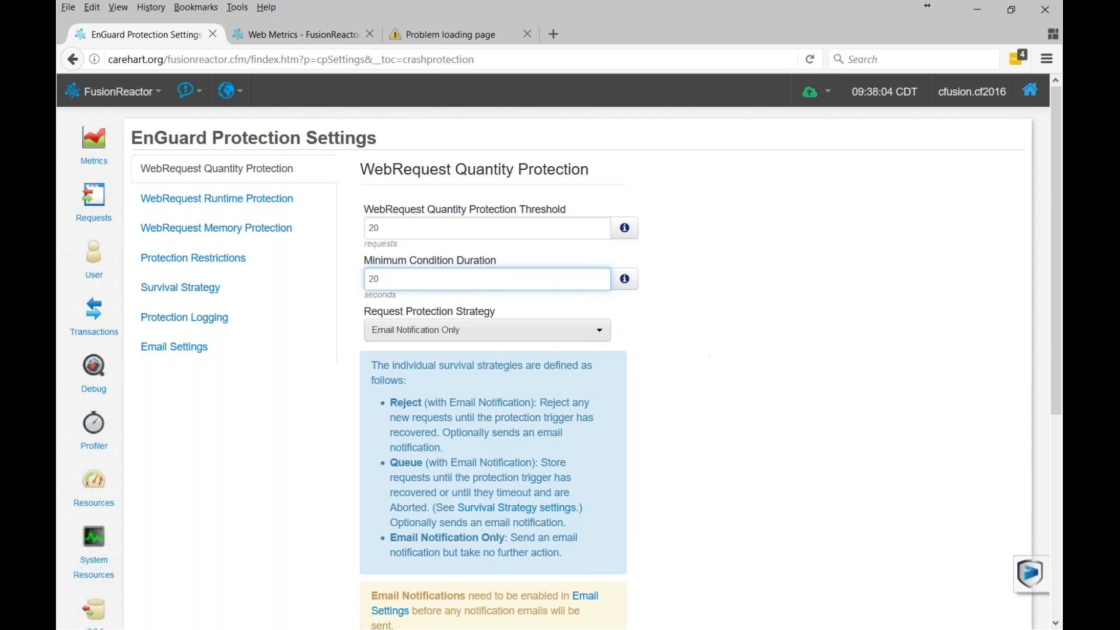
{"action": "left_click", "coordinate": [663, 451]}
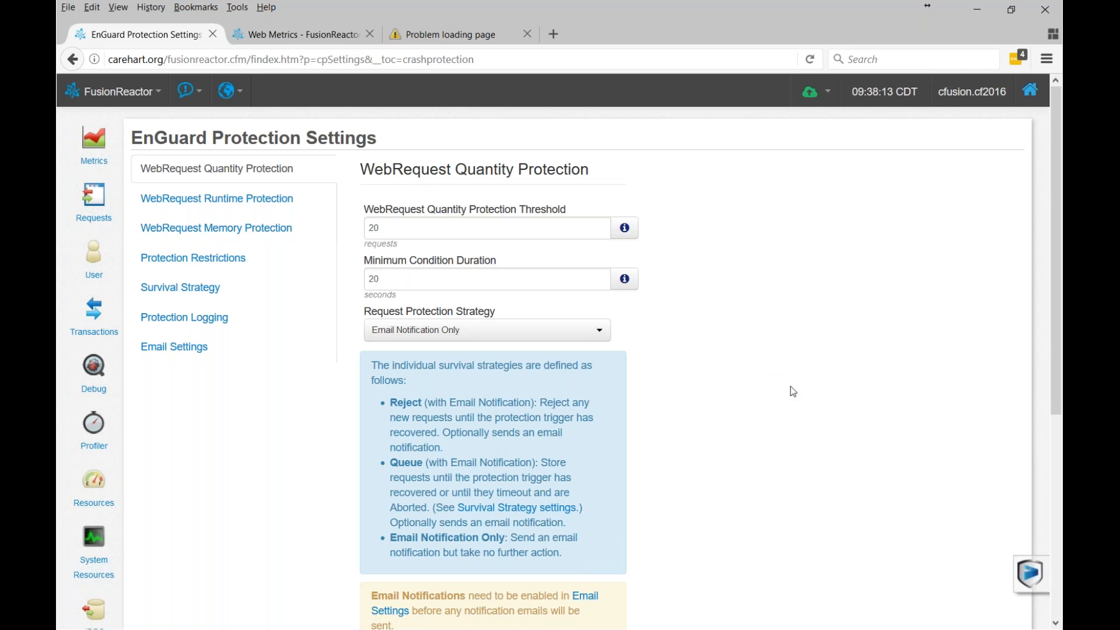
{"action": "scroll", "coordinate": [789, 386], "scroll_direction": "down", "scroll_amount": 1}
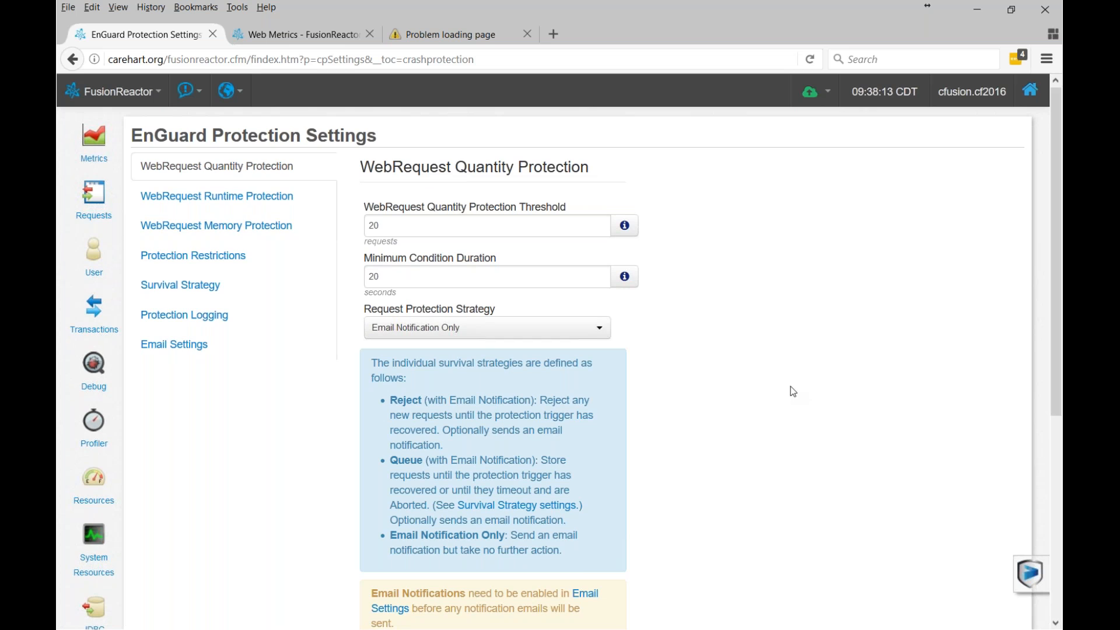
{"action": "scroll", "coordinate": [790, 386], "scroll_direction": "down", "scroll_amount": 1}
{"action": "scroll", "coordinate": [790, 386], "scroll_direction": "down", "scroll_amount": 3}
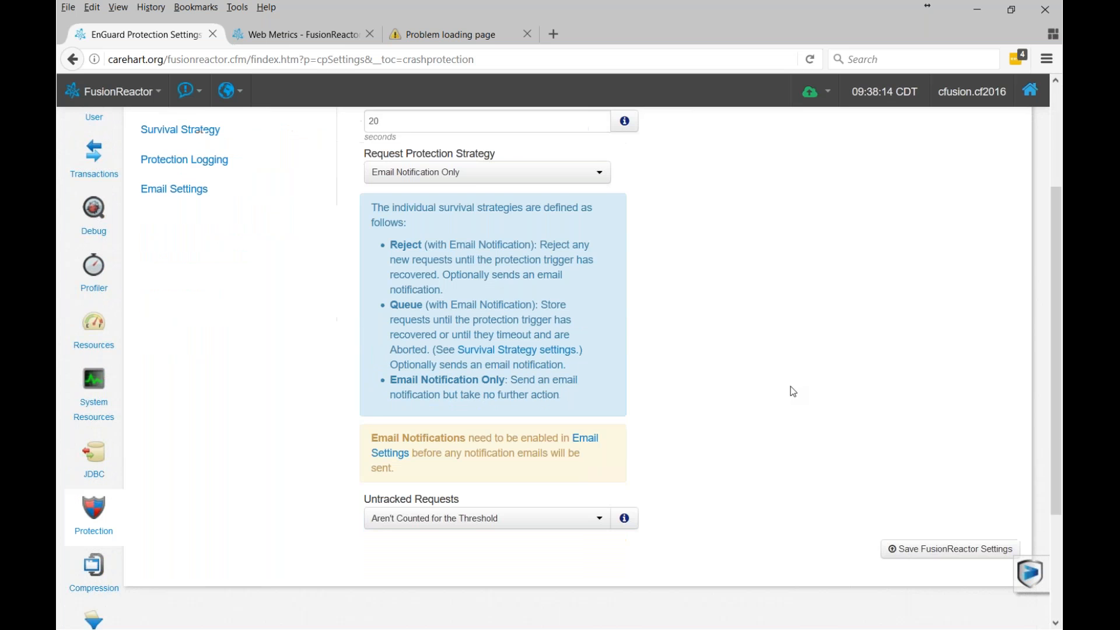
{"action": "left_click", "coordinate": [975, 543]}
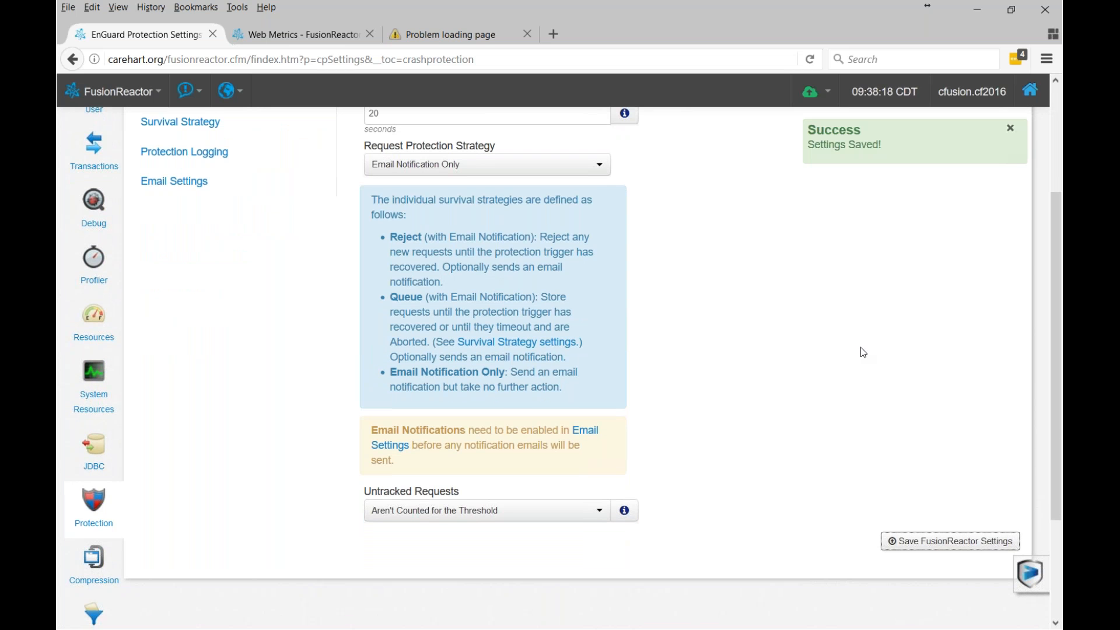
- Open the protection Email Settings and enable notification emails
{"action": "scroll", "coordinate": [863, 352], "scroll_direction": "up", "scroll_amount": 1}
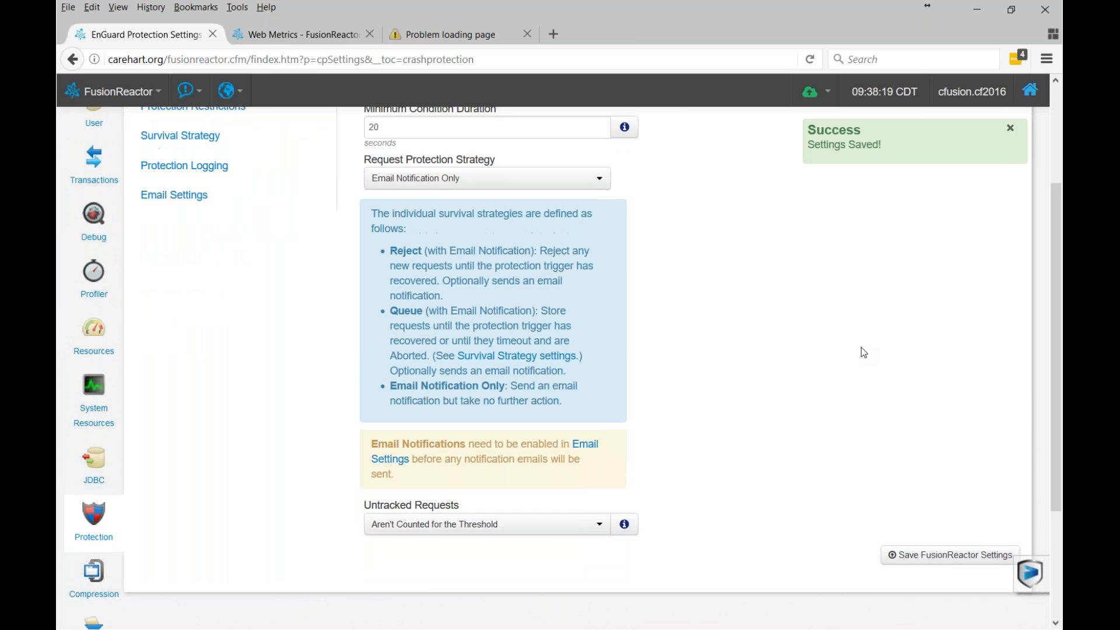
{"action": "scroll", "coordinate": [860, 348], "scroll_direction": "up", "scroll_amount": 3}
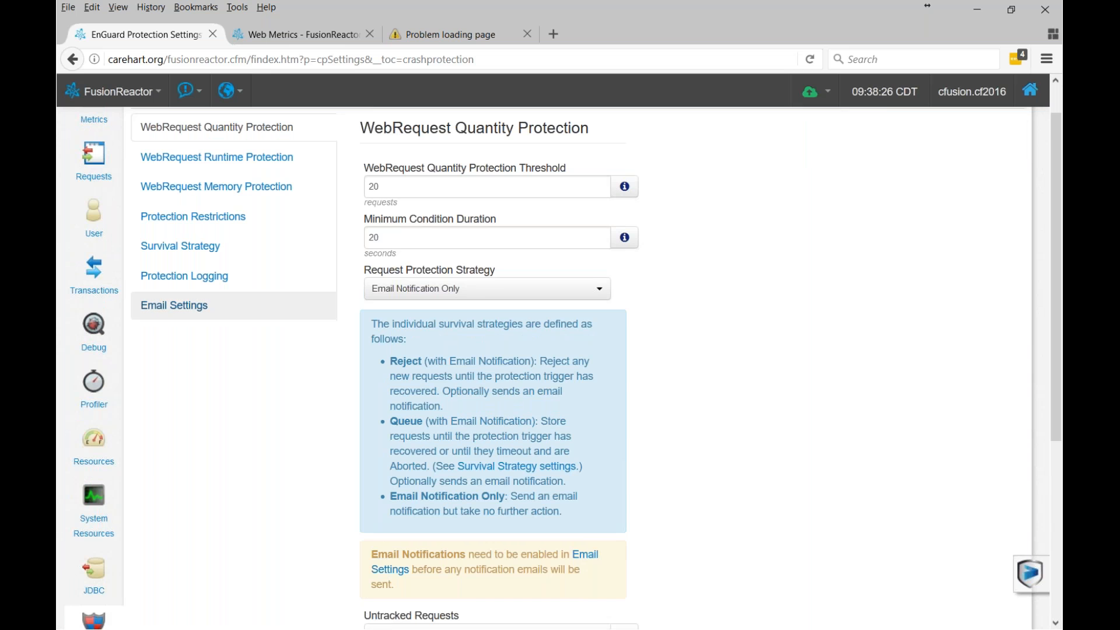
{"action": "left_click", "coordinate": [168, 309]}
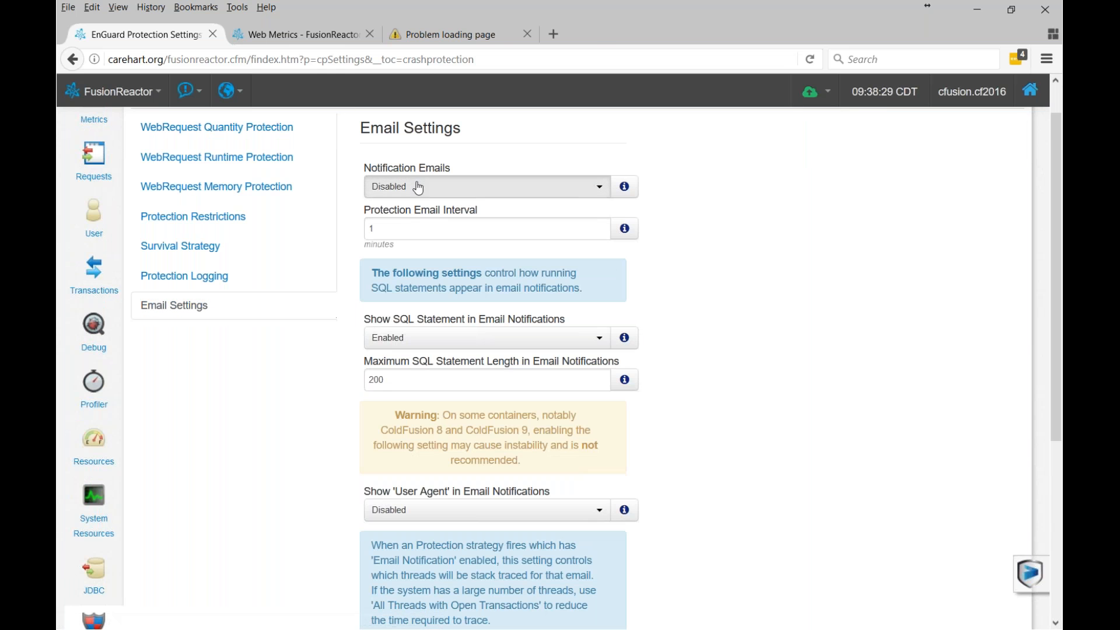
{"action": "left_click", "coordinate": [418, 186]}
{"action": "left_click", "coordinate": [400, 234]}
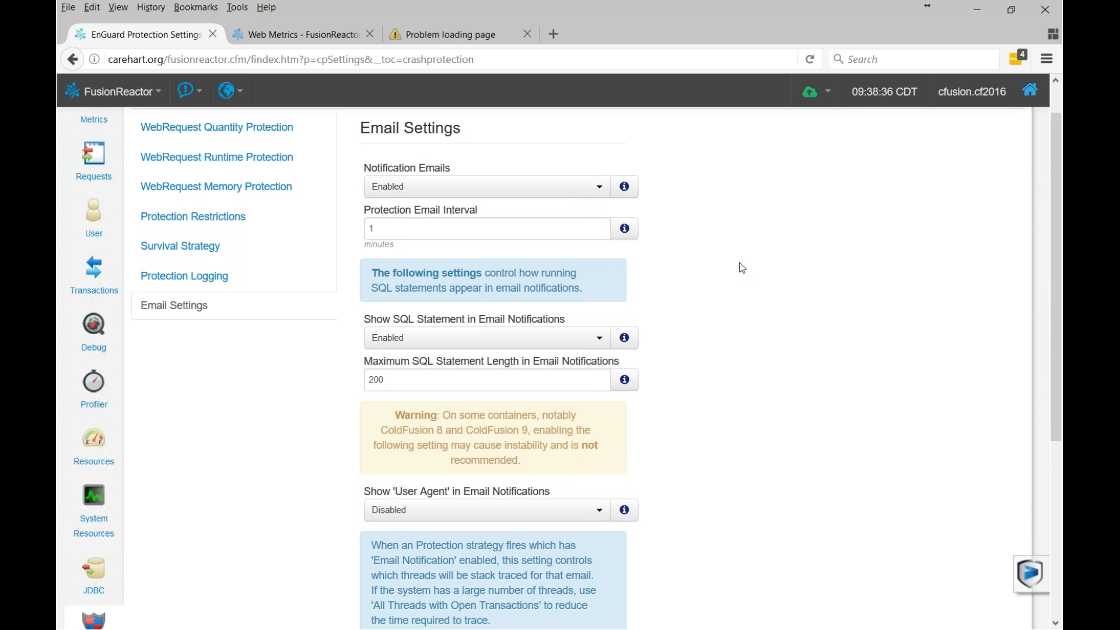
- Enable showing the 'User Agent' in email notifications and save the FusionReactor settings
{"action": "scroll", "coordinate": [741, 268], "scroll_direction": "down", "scroll_amount": 1}
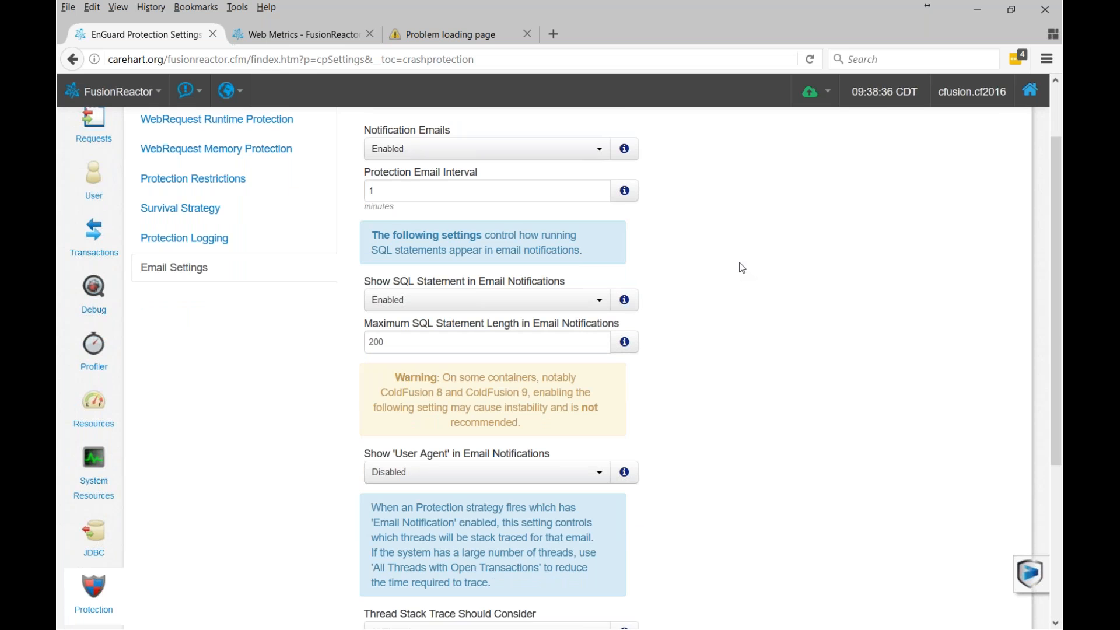
{"action": "scroll", "coordinate": [741, 267], "scroll_direction": "down", "scroll_amount": 1}
{"action": "scroll", "coordinate": [742, 267], "scroll_direction": "down", "scroll_amount": 2}
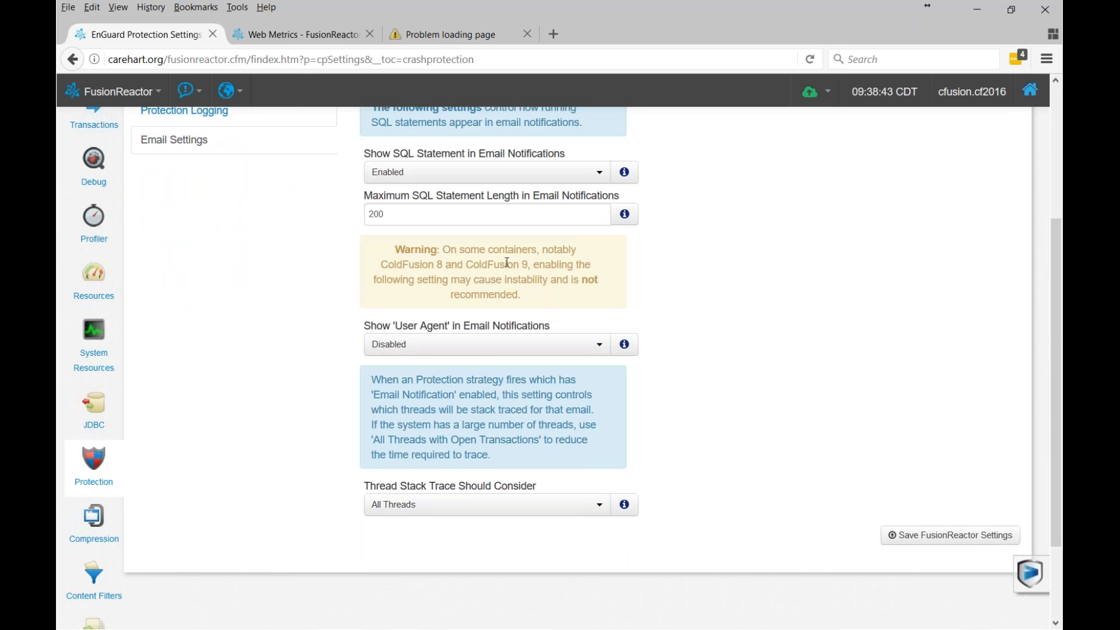
{"action": "left_click", "coordinate": [415, 347]}
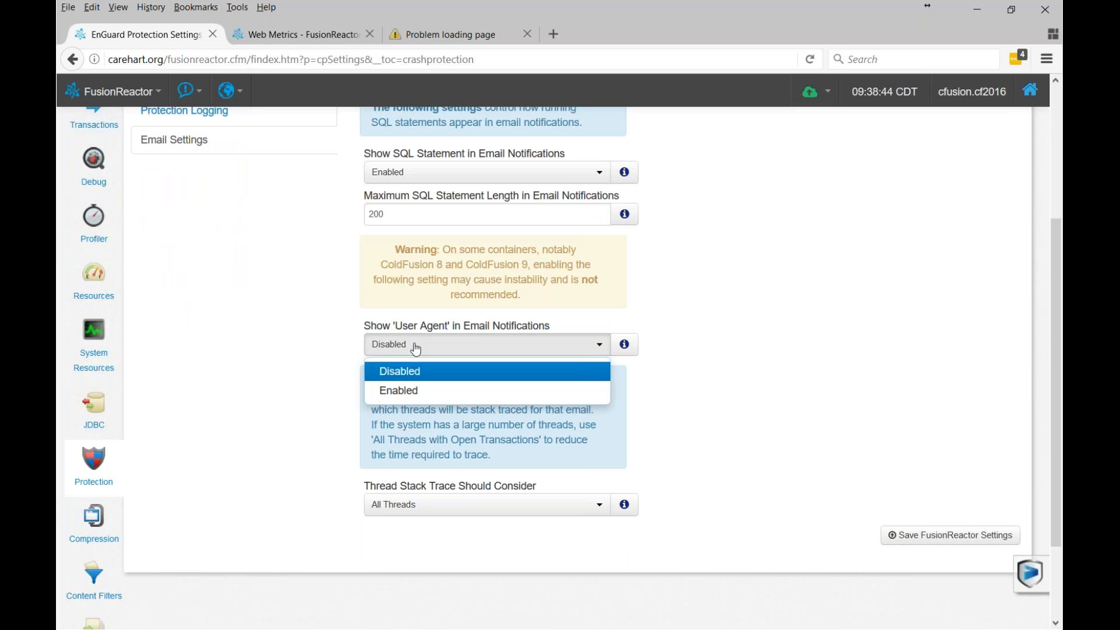
{"action": "left_click", "coordinate": [393, 391]}
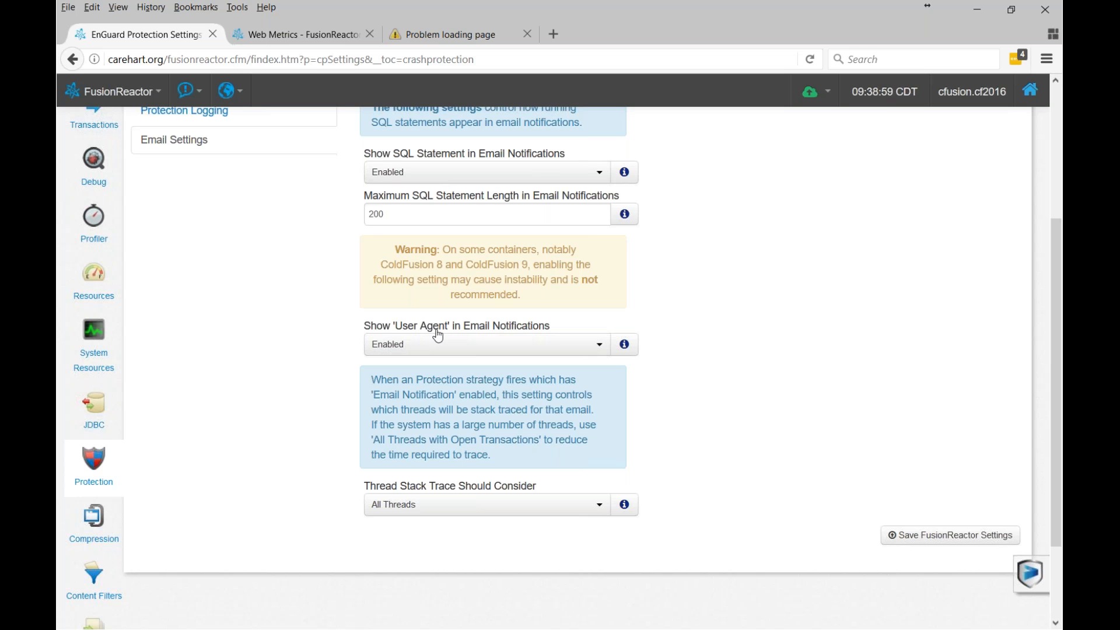
{"action": "left_click", "coordinate": [936, 541]}
{"action": "left_click", "coordinate": [936, 541]}
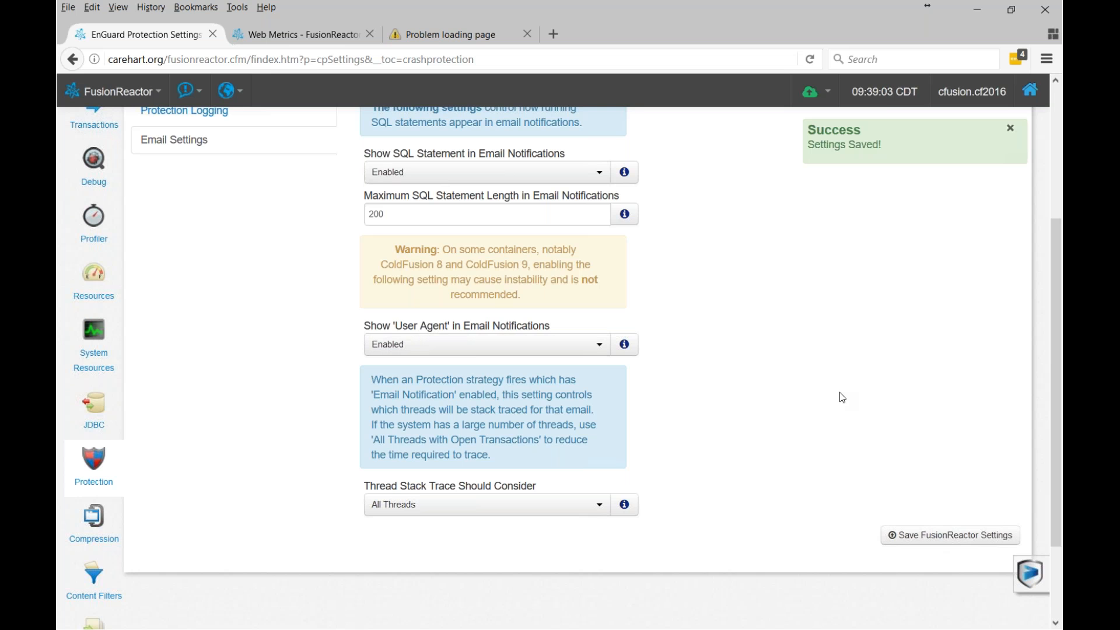
- Open the general FusionReactor Settings page with its Email Settings
{"action": "scroll", "coordinate": [839, 393], "scroll_direction": "up", "scroll_amount": 2}
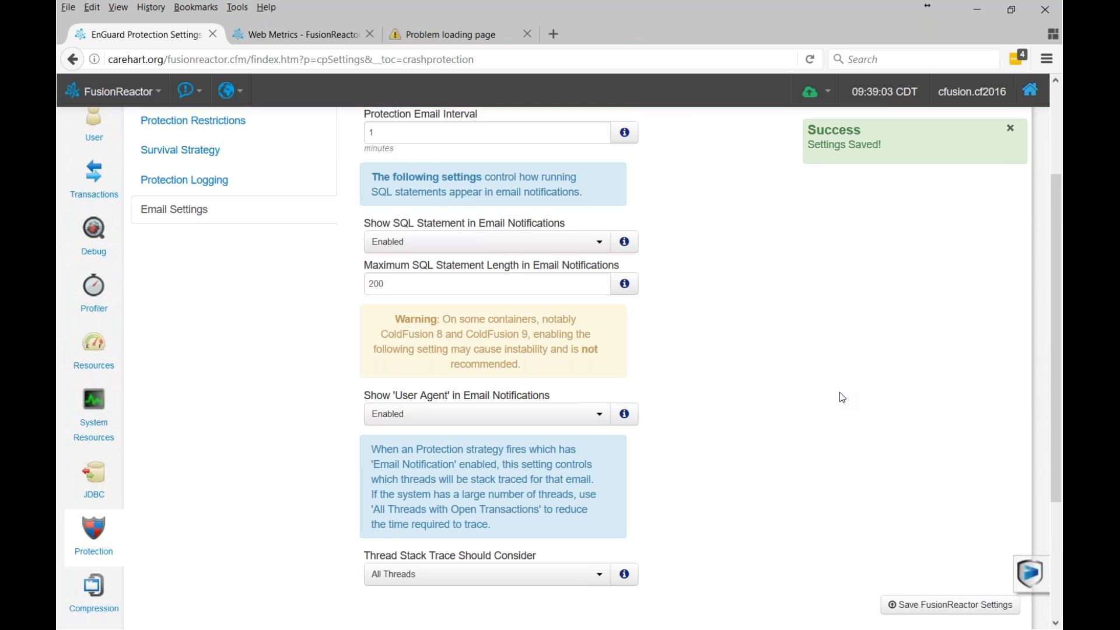
{"action": "scroll", "coordinate": [838, 391], "scroll_direction": "up", "scroll_amount": 4}
{"action": "left_click", "coordinate": [92, 93]}
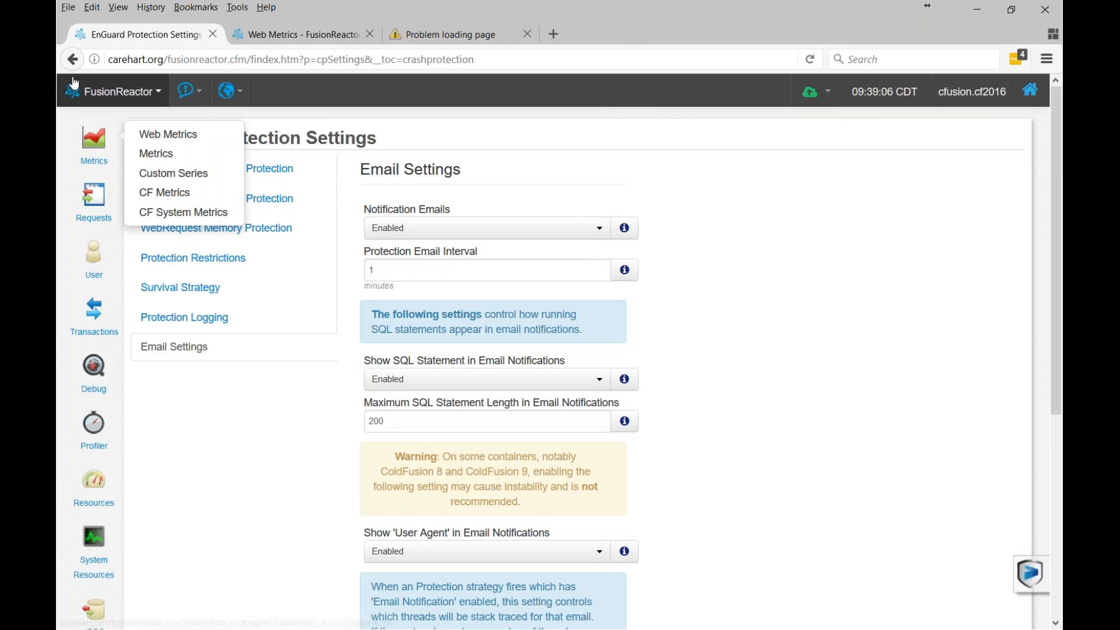
{"action": "left_click", "coordinate": [92, 93]}
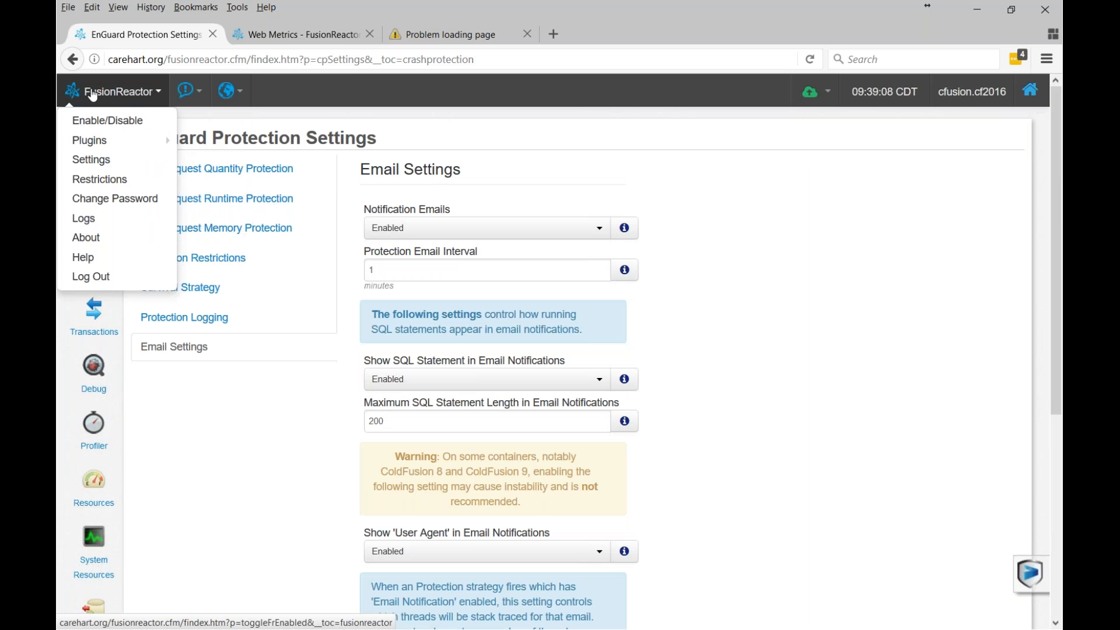
{"action": "left_click", "coordinate": [92, 161]}
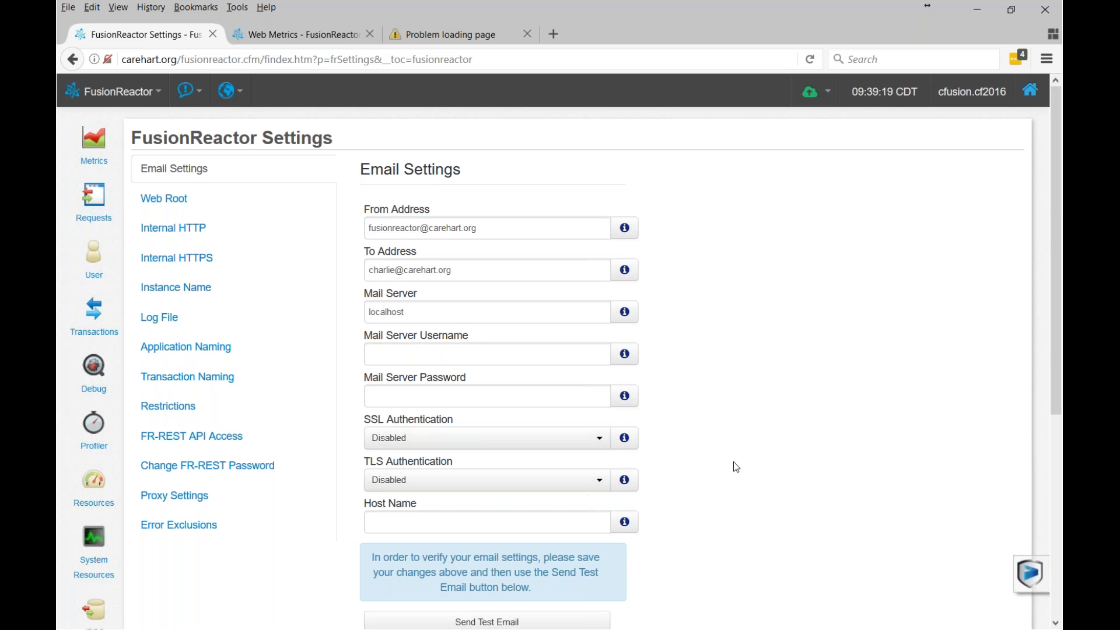
- Look over the general Email Settings, including the from and to addresses, mail server, authentication and test email option
{"action": "scroll", "coordinate": [739, 465], "scroll_direction": "down", "scroll_amount": 1}
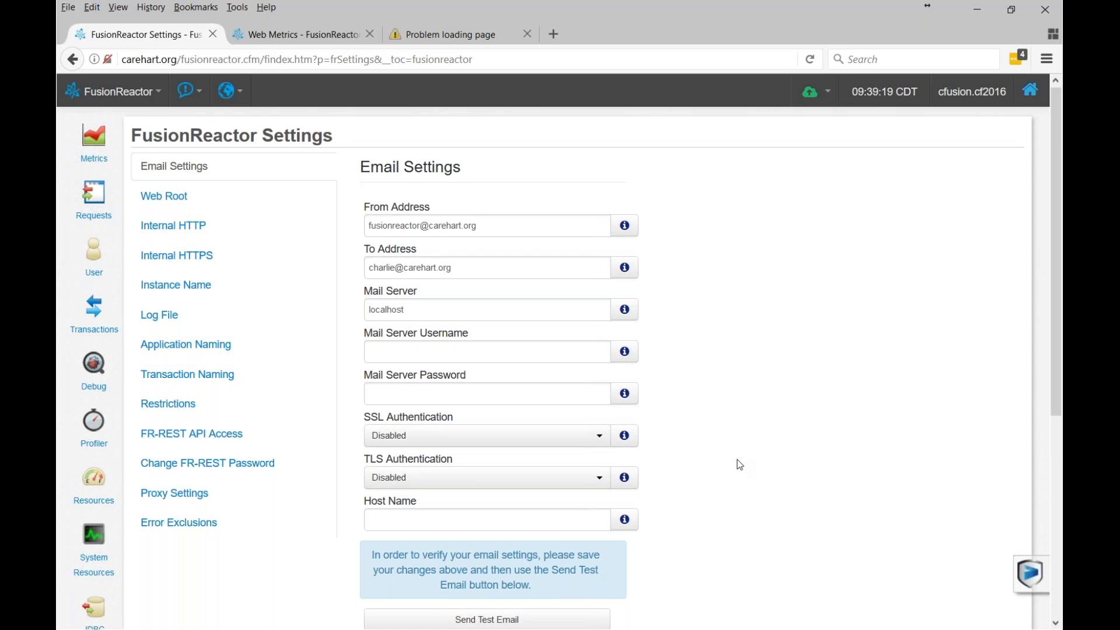
{"action": "scroll", "coordinate": [739, 465], "scroll_direction": "down", "scroll_amount": 2}
{"action": "scroll", "coordinate": [740, 465], "scroll_direction": "down", "scroll_amount": 1}
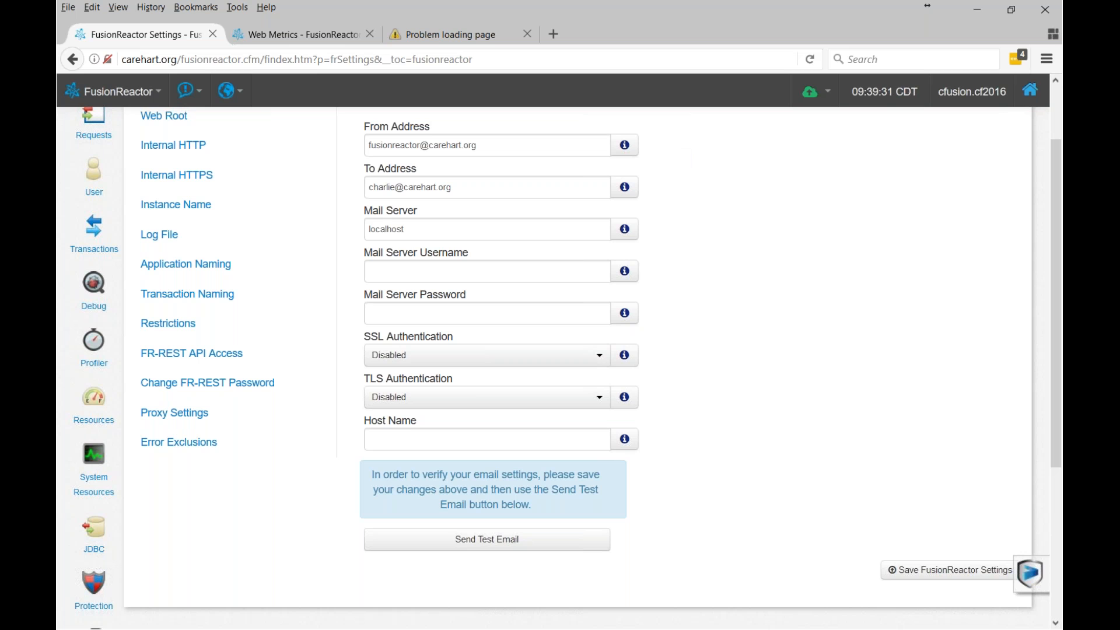
{"action": "double_click", "coordinate": [393, 146]}
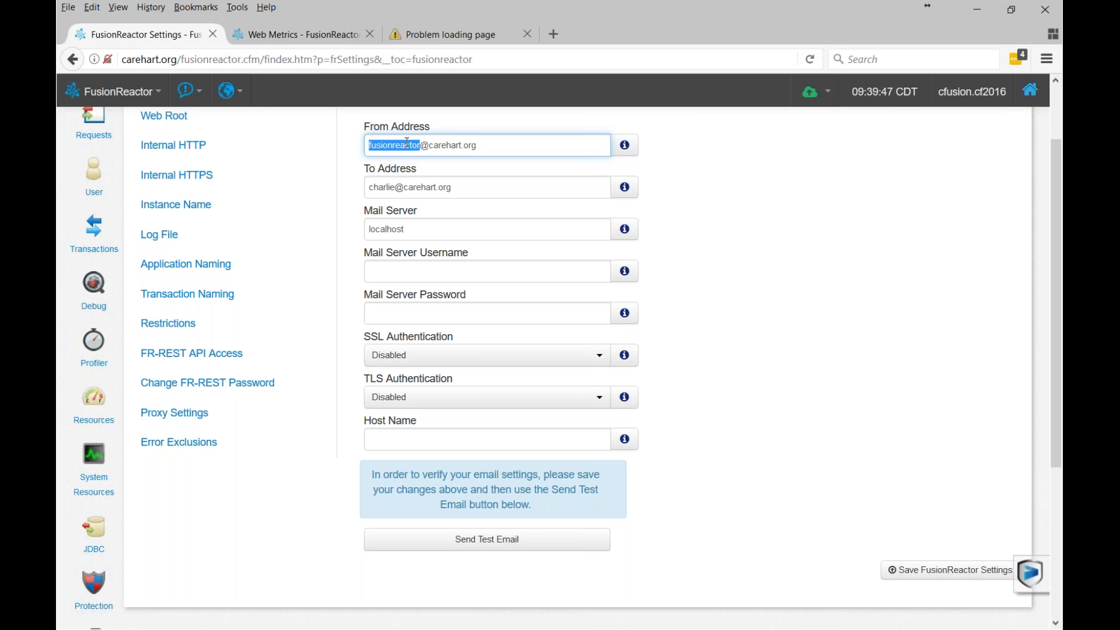
{"action": "left_click", "coordinate": [348, 141]}
{"action": "scroll", "coordinate": [348, 141], "scroll_direction": "up", "scroll_amount": 1}
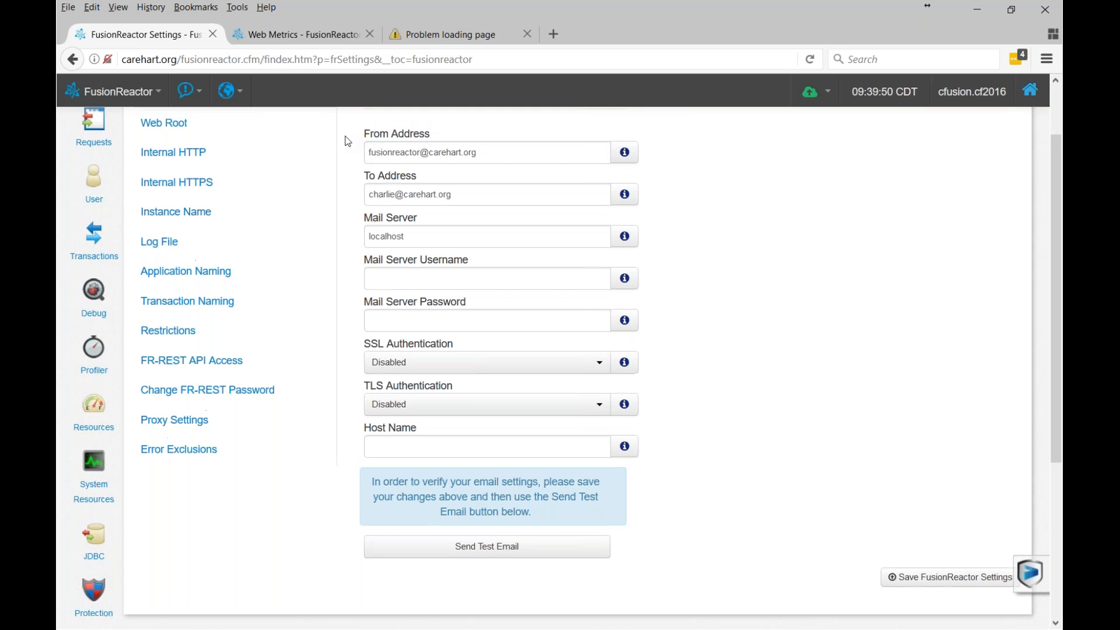
{"action": "scroll", "coordinate": [348, 141], "scroll_direction": "up", "scroll_amount": 3}
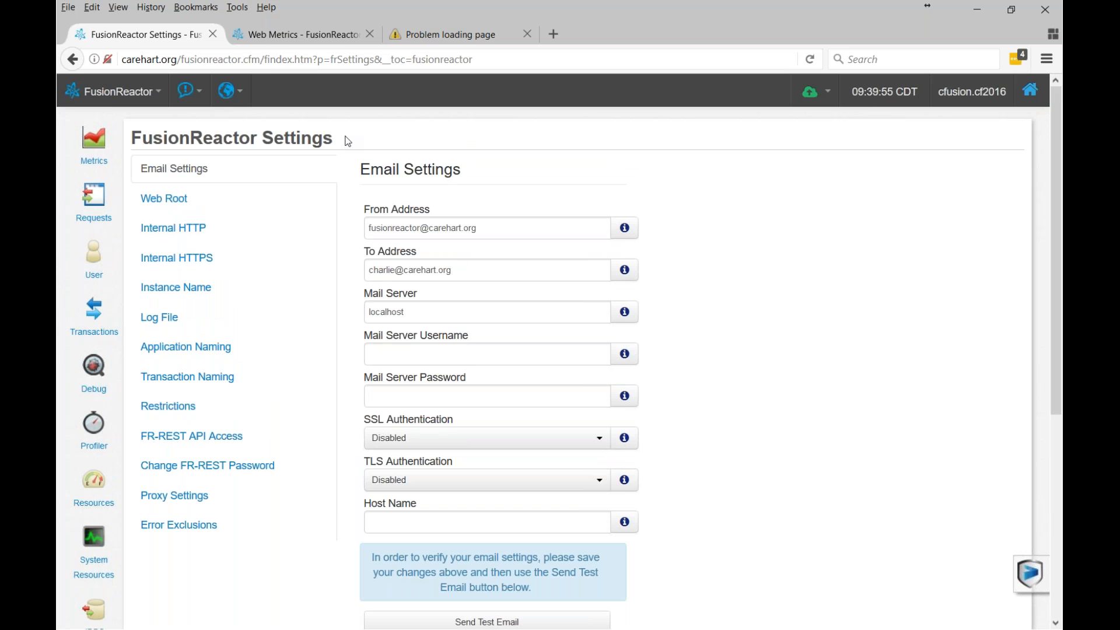
{"action": "key", "text": "alt+Left"}
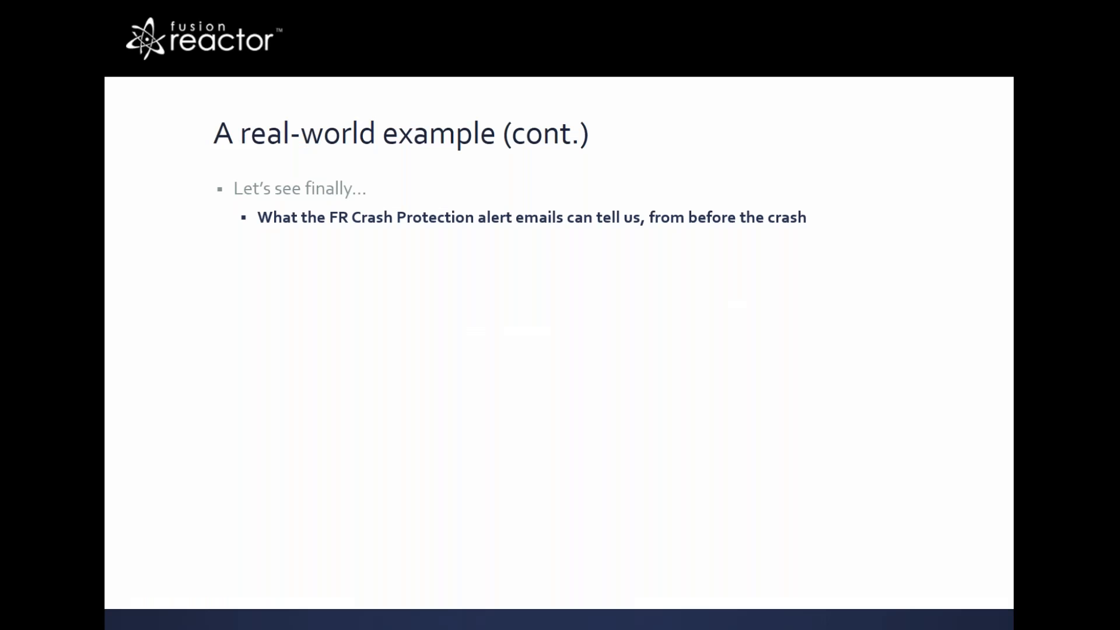
{"action": "key", "text": "Right"}
{"action": "key", "text": "Right"}
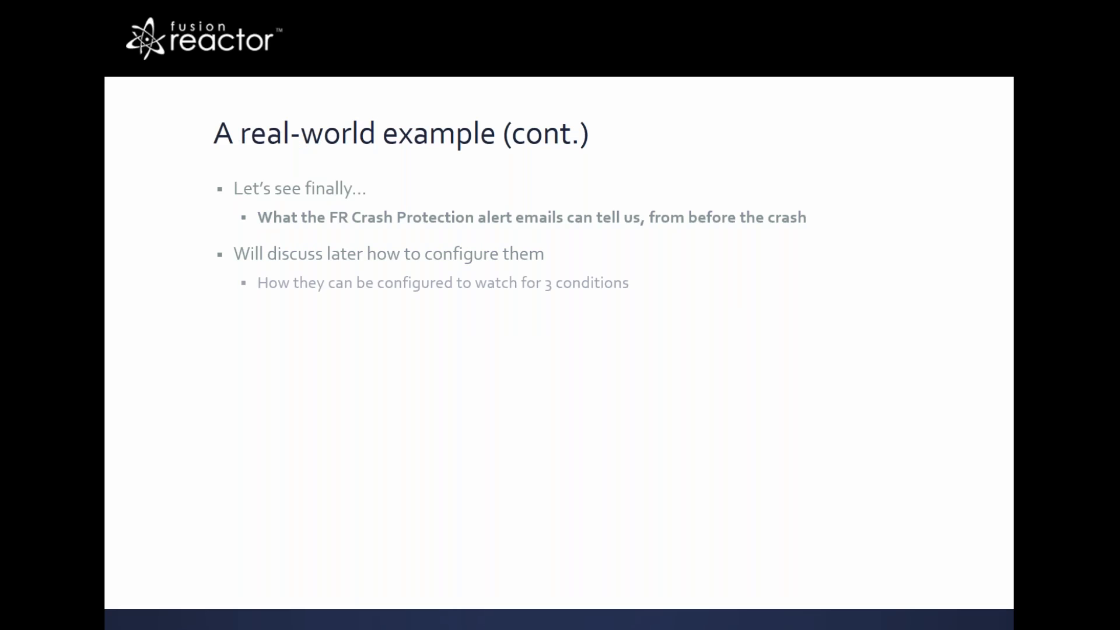
{"action": "key", "text": "Right"}
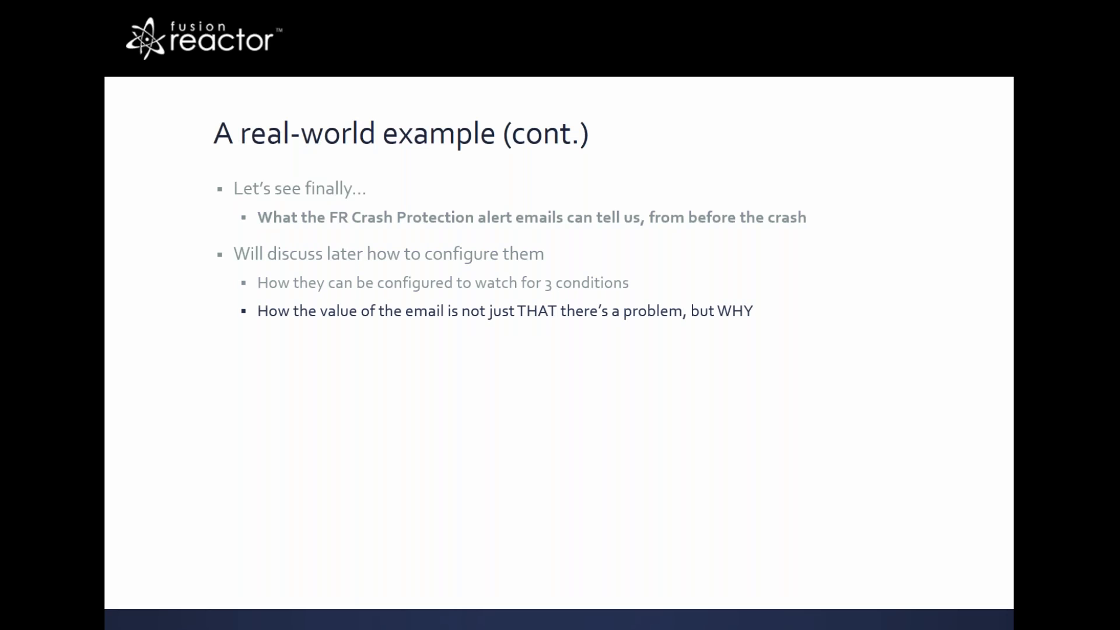
{"action": "key", "text": "Right"}
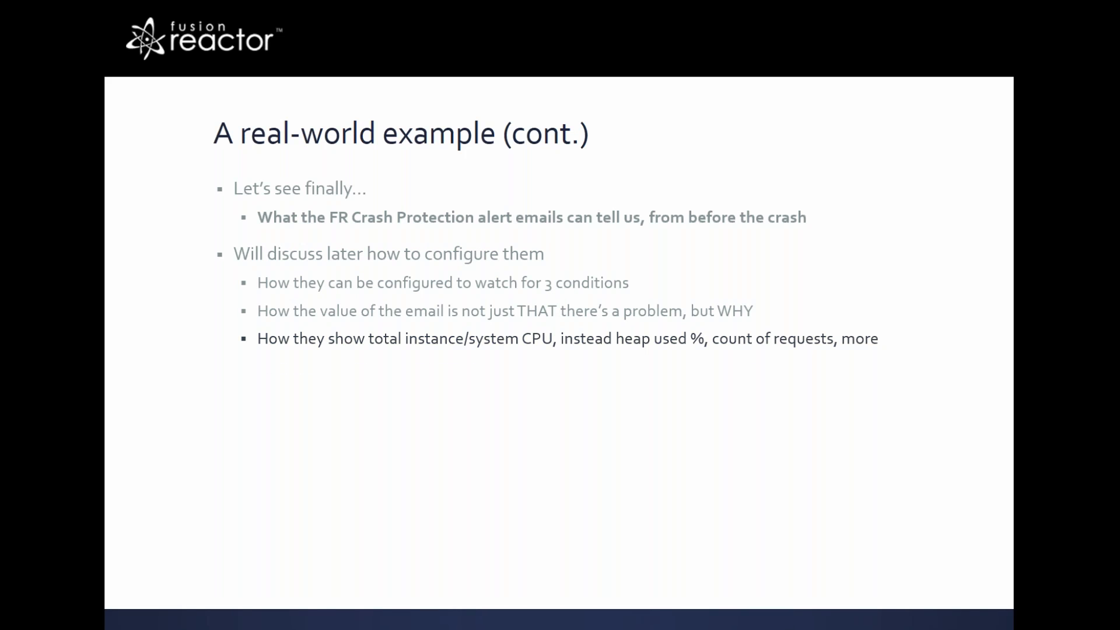
{"action": "key", "text": "space"}
{"action": "key", "text": "space"}
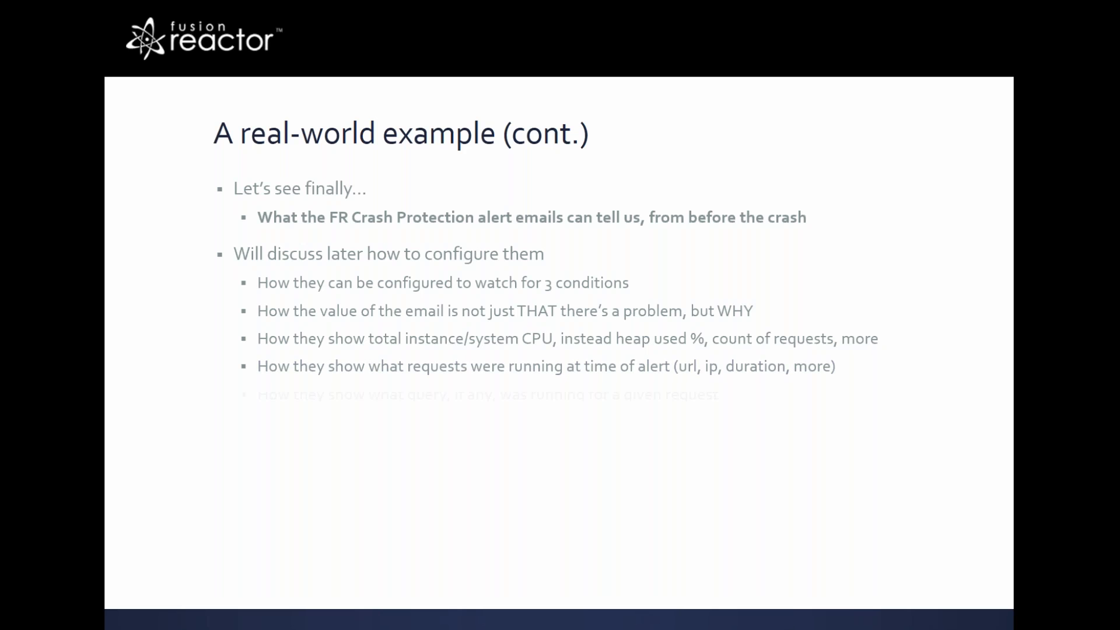
{"action": "key", "text": "space"}
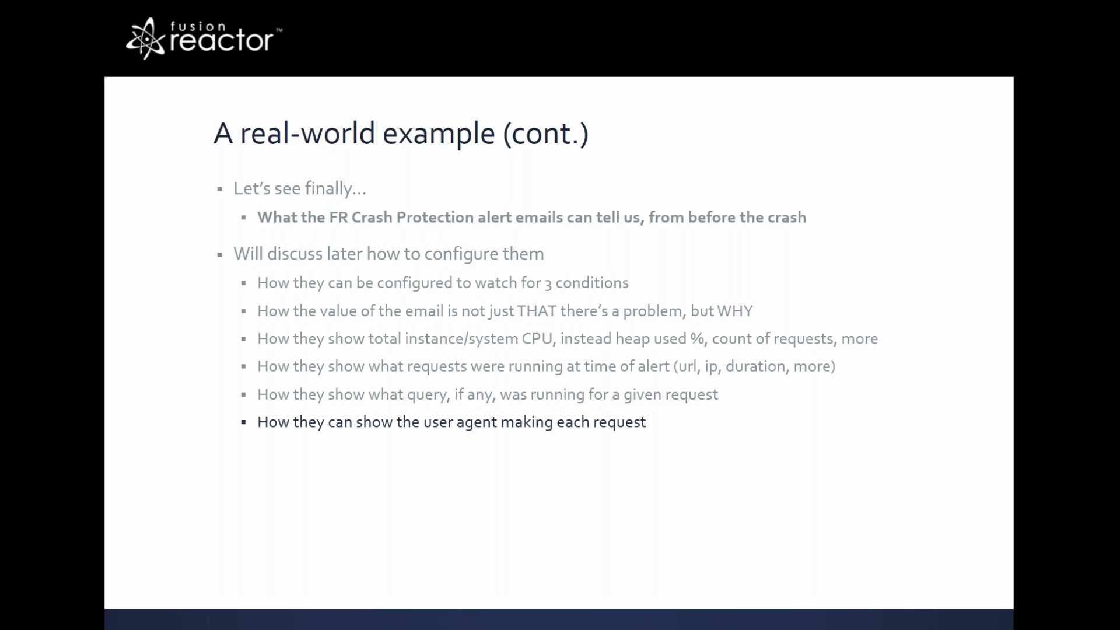
{"action": "key", "text": "space"}
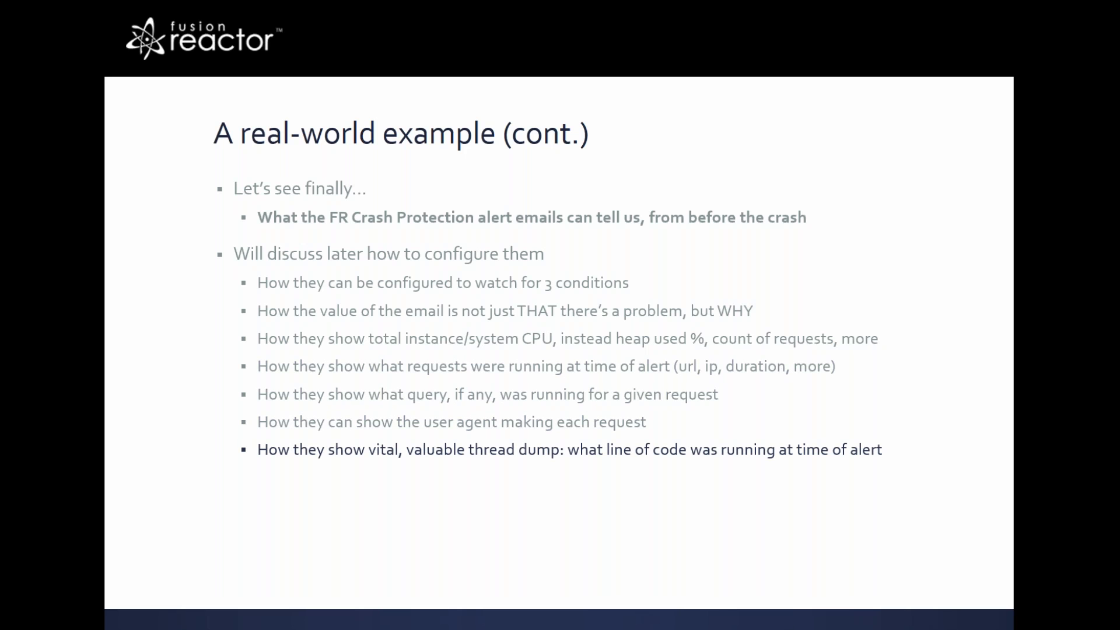